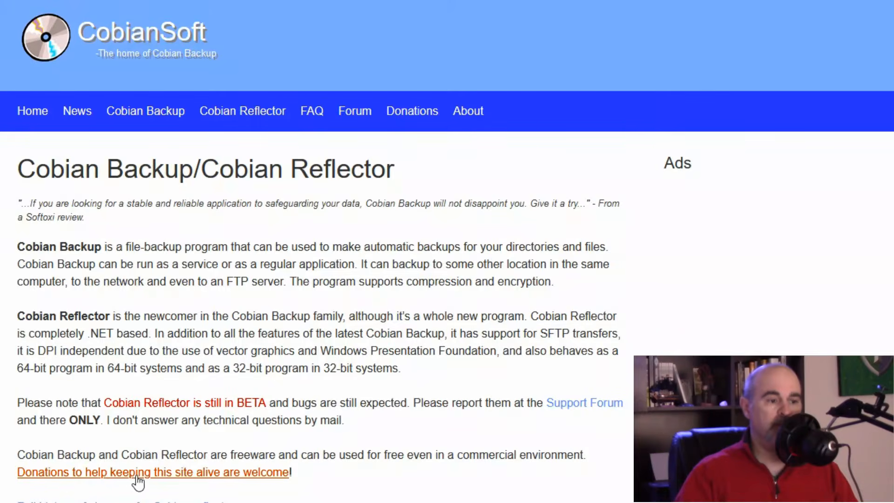
Step: Download and save crSetup-0.9.50-BETA.exe, the Cobian Reflector 0.9.50 BETA installer, from Firefox
scroll(110, 473, "down", 5)
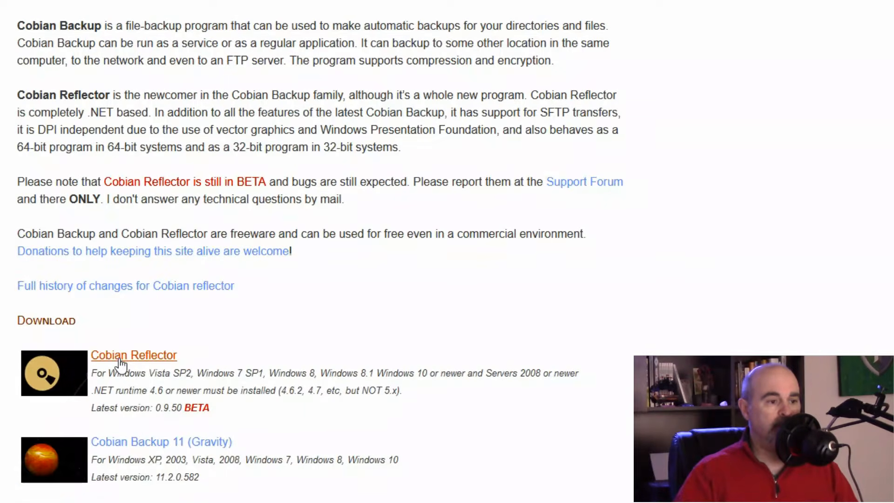
left_click(120, 362)
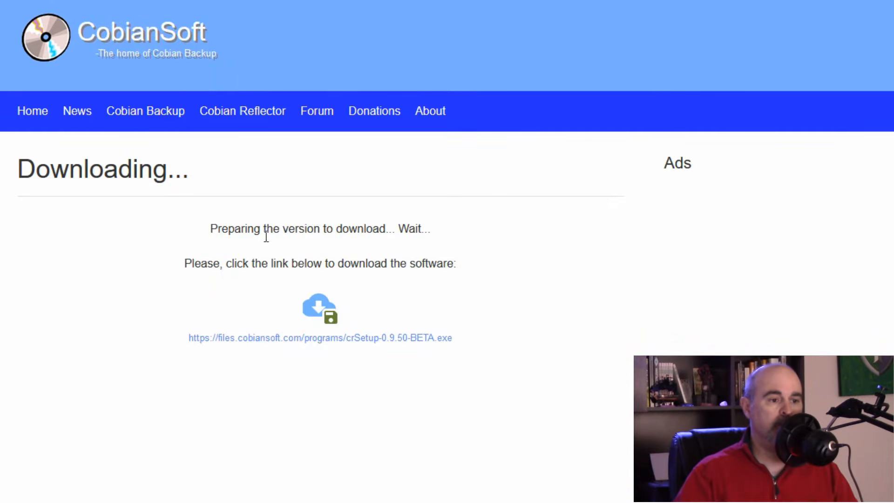
left_click(318, 307)
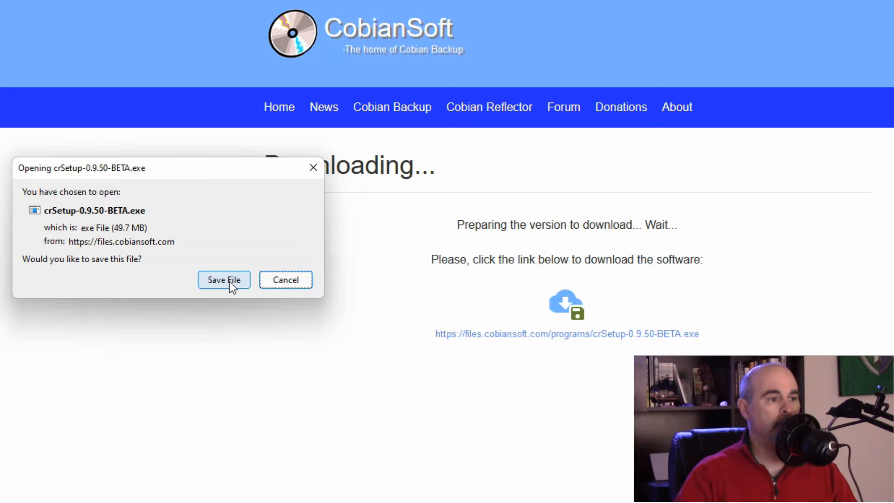
left_click(229, 280)
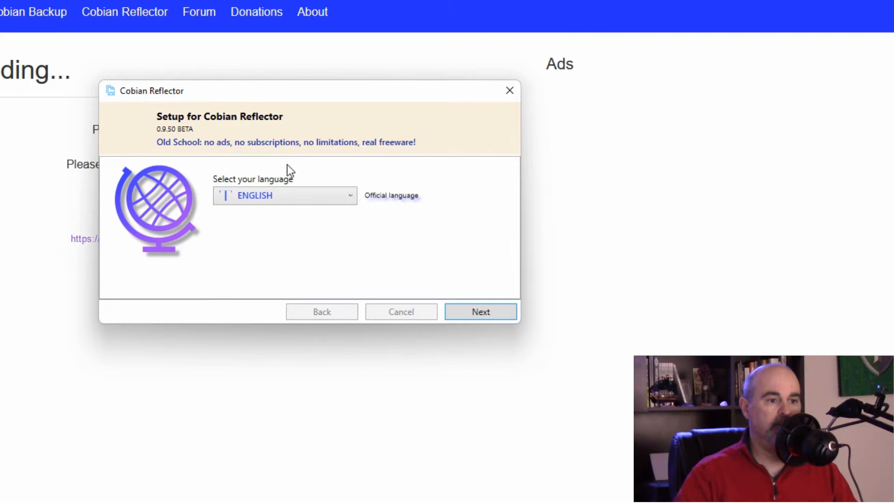
Step: Keep English as the setup language and accept the licence agreement
left_click(298, 199)
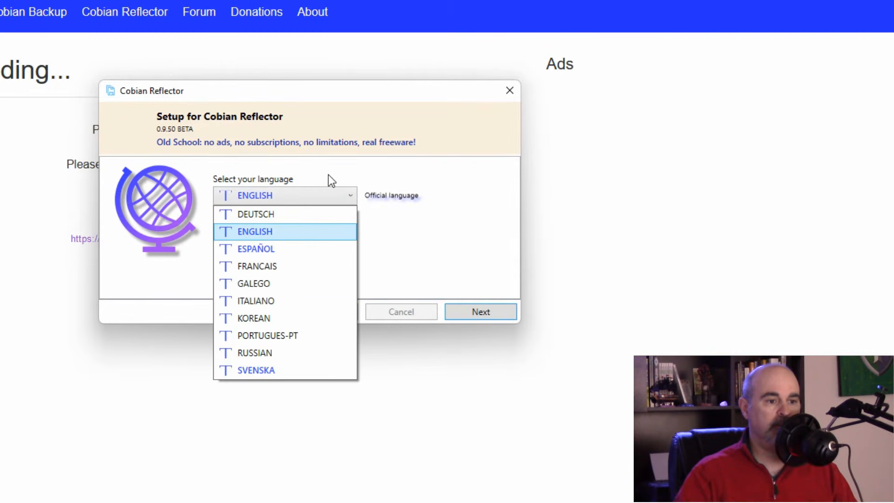
left_click(460, 205)
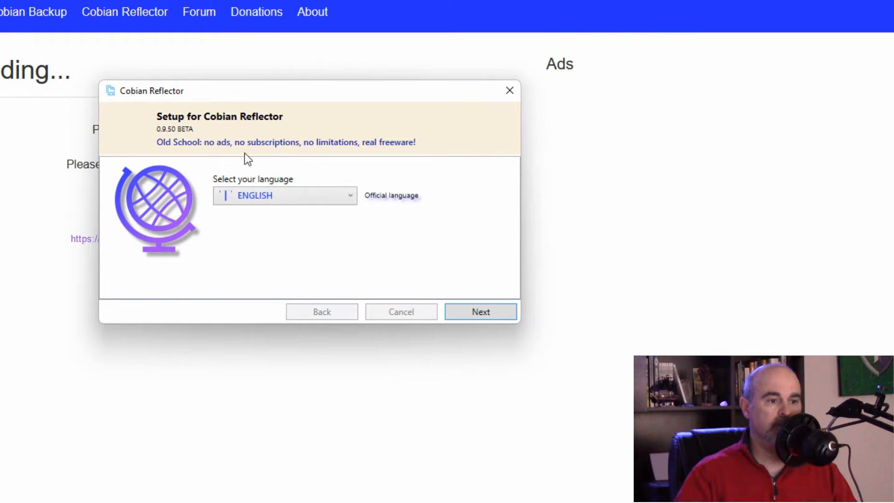
left_click(482, 311)
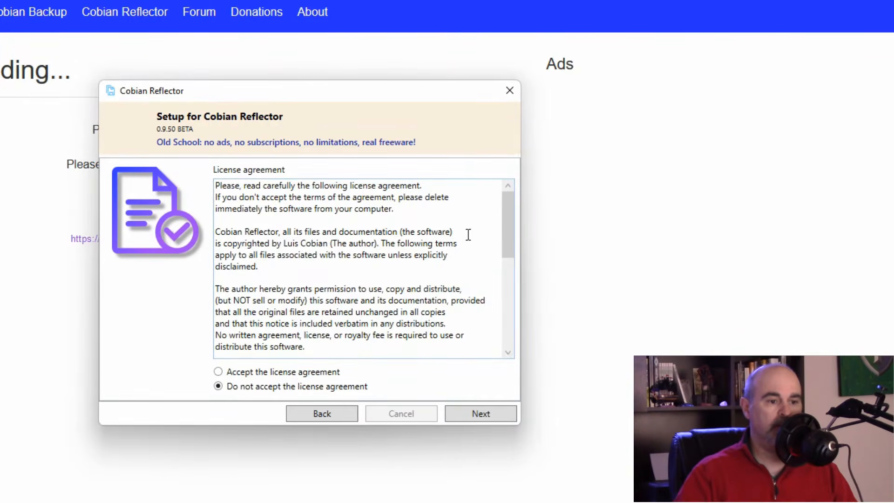
mouse_move(505, 221)
left_mouse_down()
mouse_move(511, 325)
mouse_move(501, 203)
left_mouse_up()
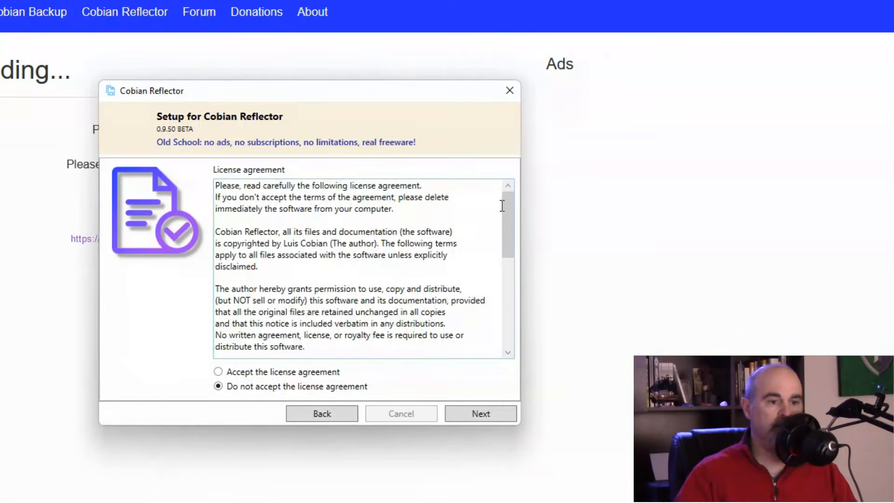
left_click(256, 373)
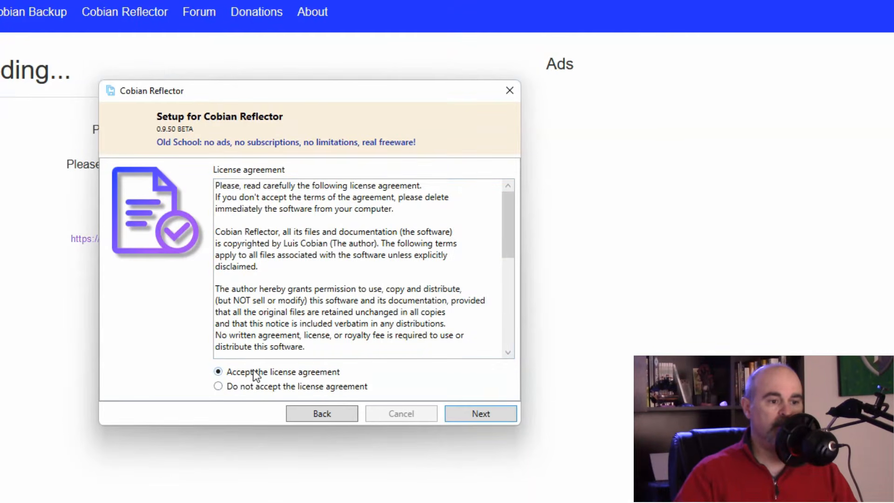
left_click(468, 414)
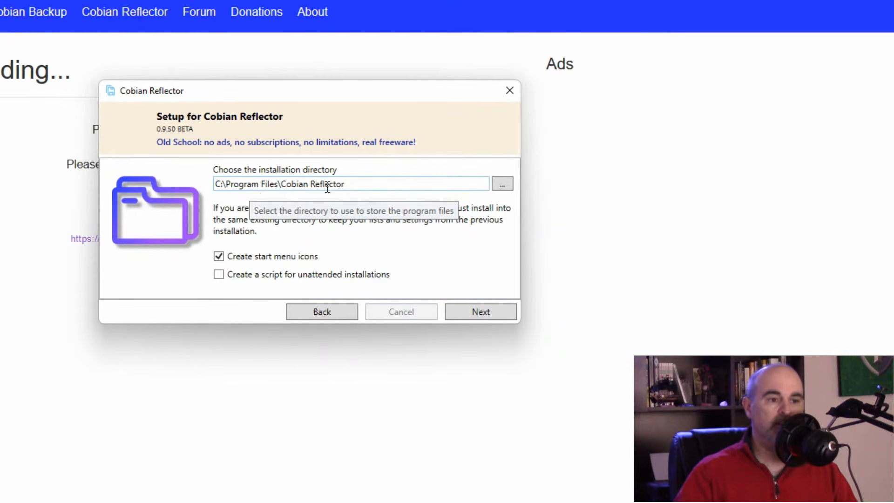
Step: Leave the installation folder as C:\Program Files\Cobian Reflector
left_click(215, 185)
key("Delete")
type("D")
key("BackSpace")
type("C")
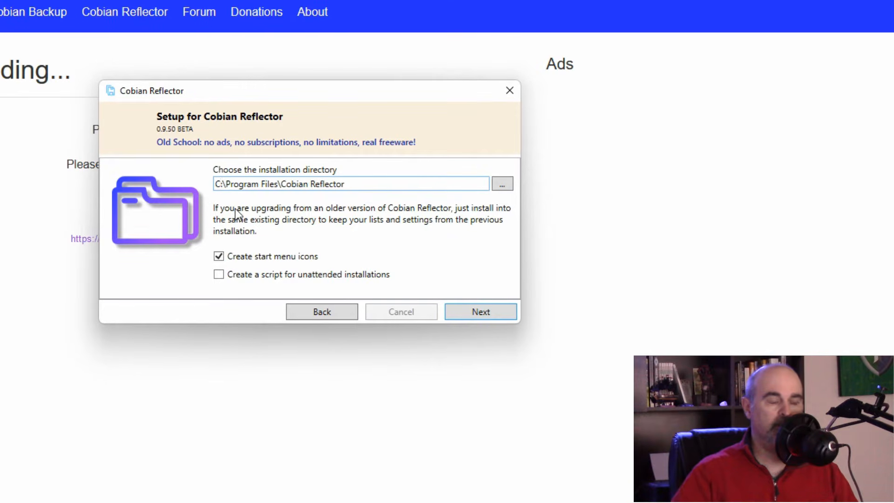
left_click(504, 184)
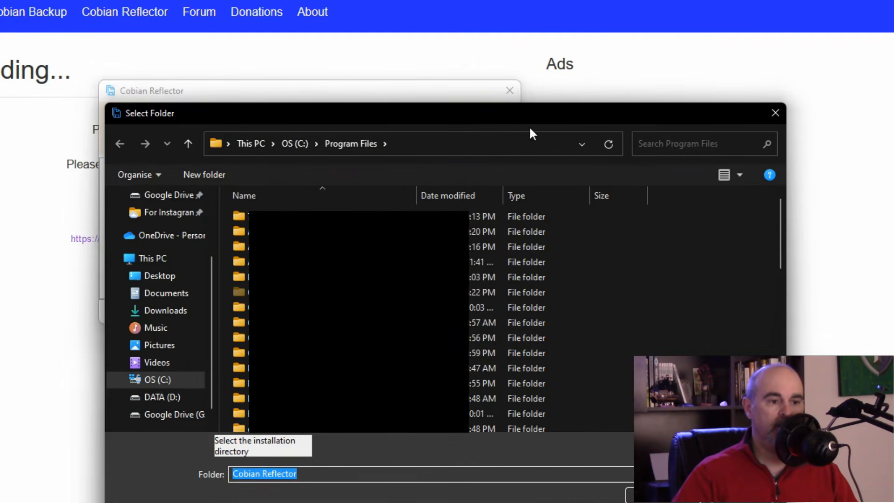
left_click(775, 114)
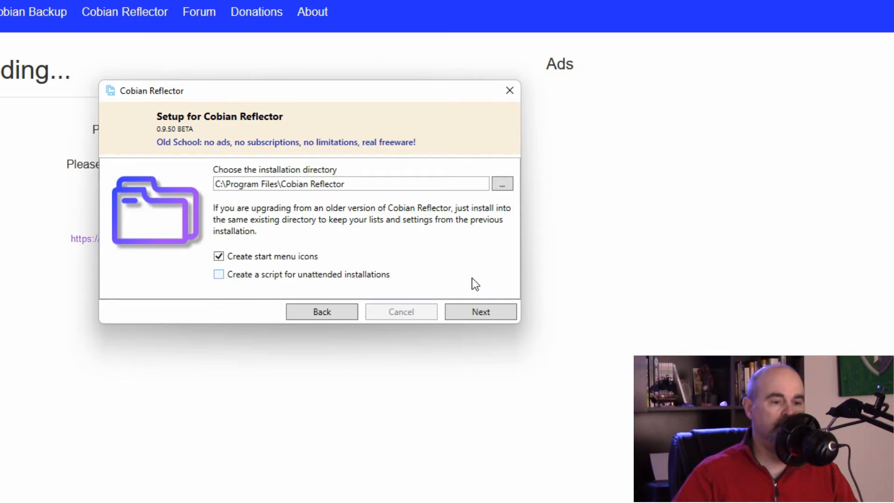
left_click(488, 309)
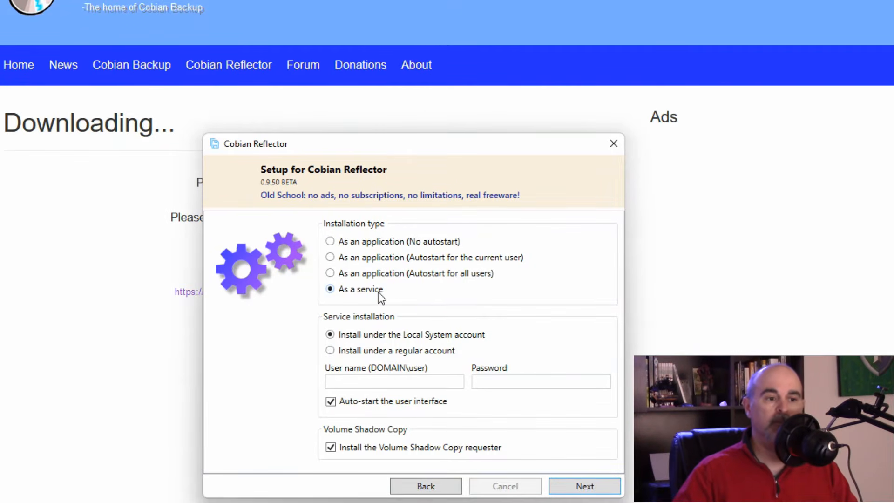
Step: Choose installation as a service under the Local System account, reaching Ready to install
left_click(386, 242)
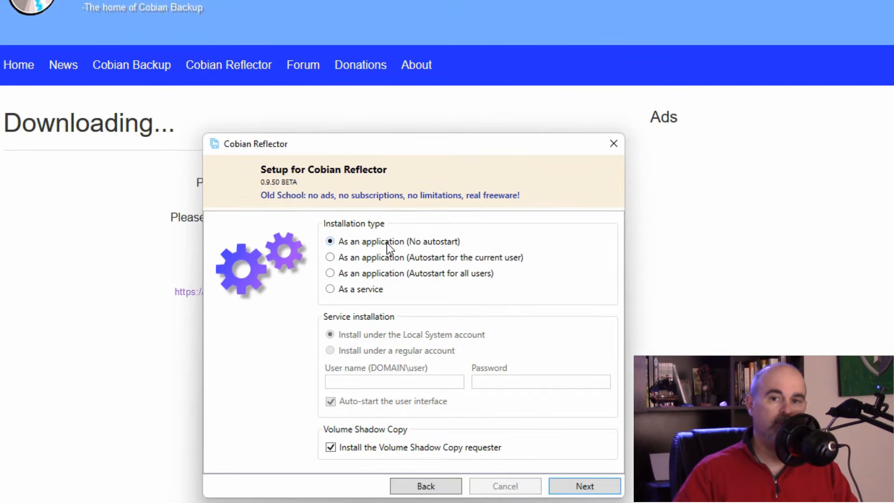
left_click(386, 258)
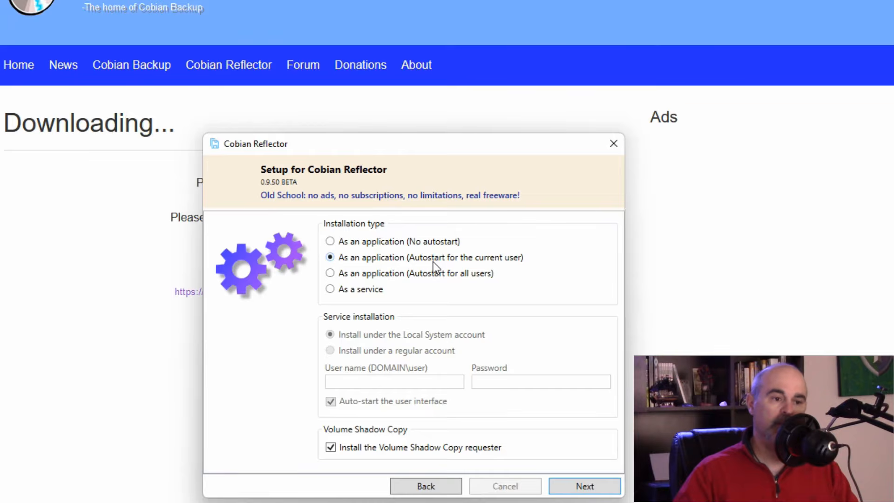
left_click(361, 289)
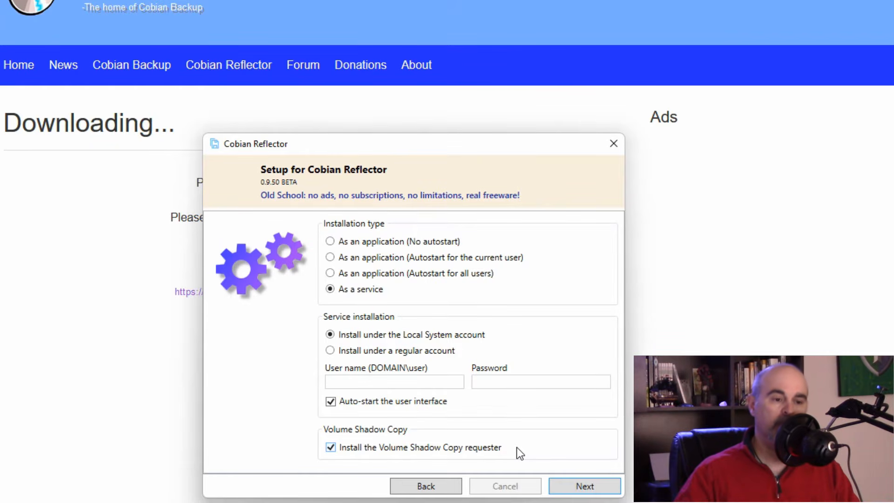
left_click(582, 486)
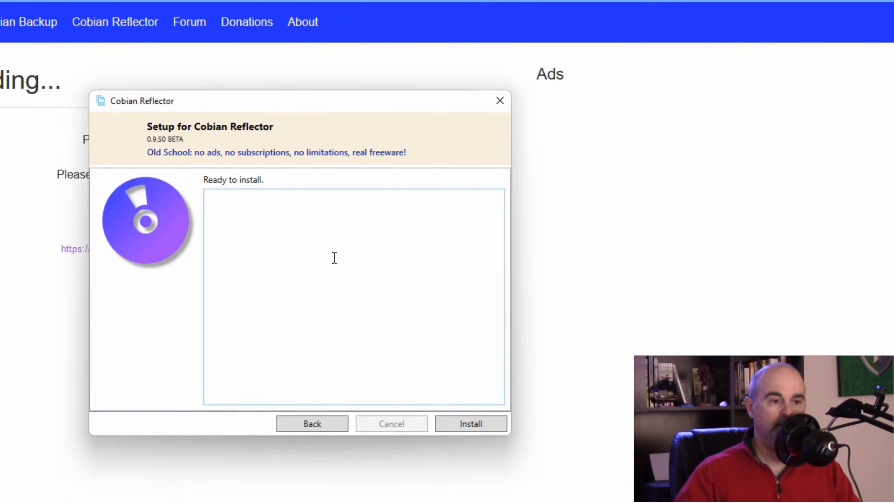
Step: Install Cobian Reflector and close the wizard once the log reports completion
left_click(449, 422)
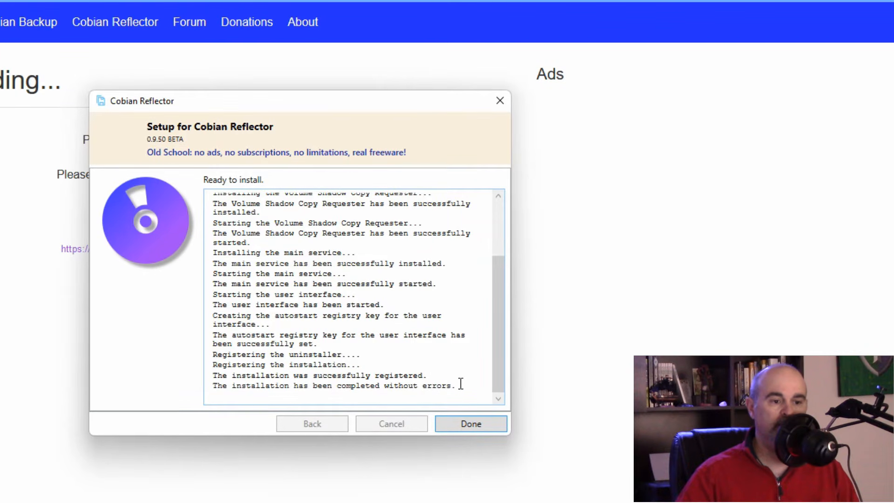
left_click(468, 421)
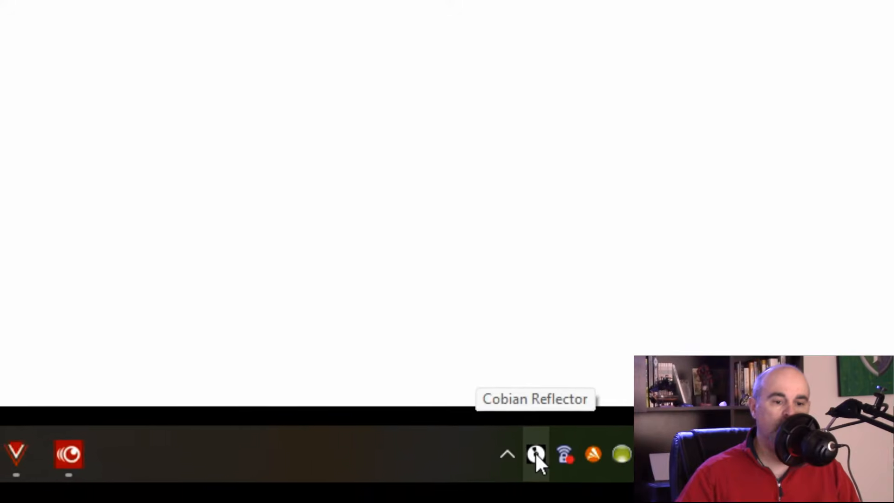
Step: Open the Cobian Reflector main window from the tray and browse its menus
double_click(457, 391)
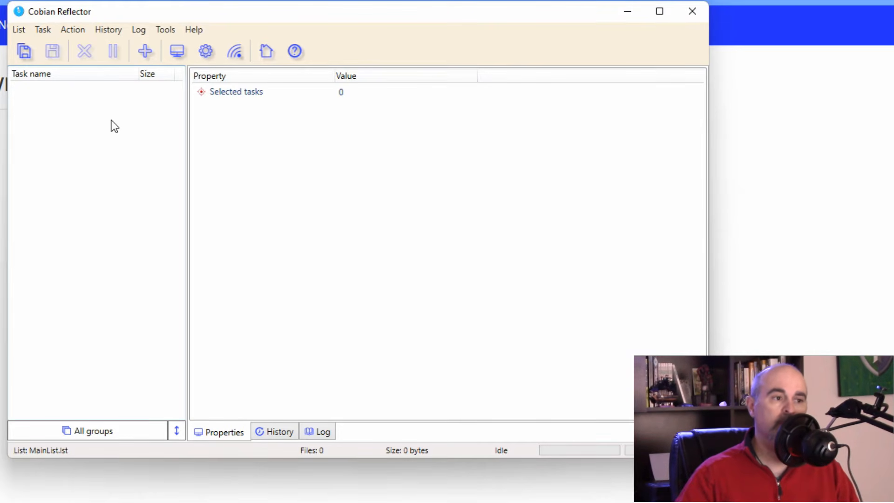
right_click(86, 118)
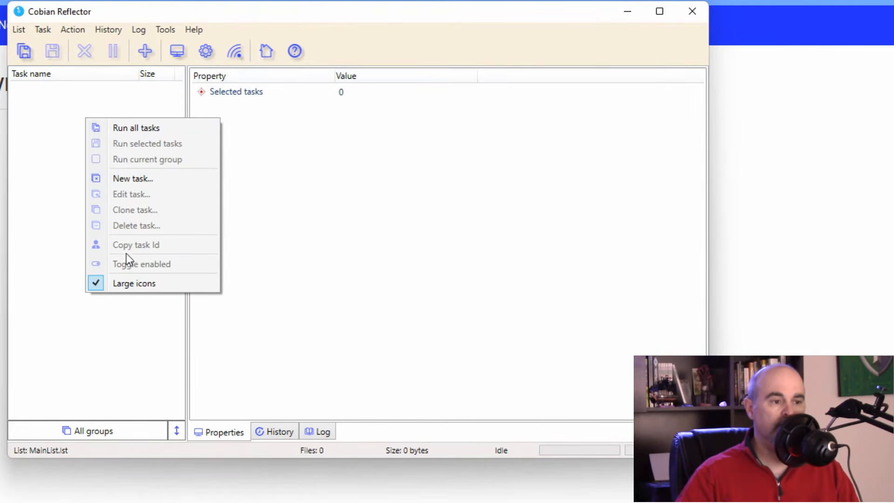
left_click(38, 136)
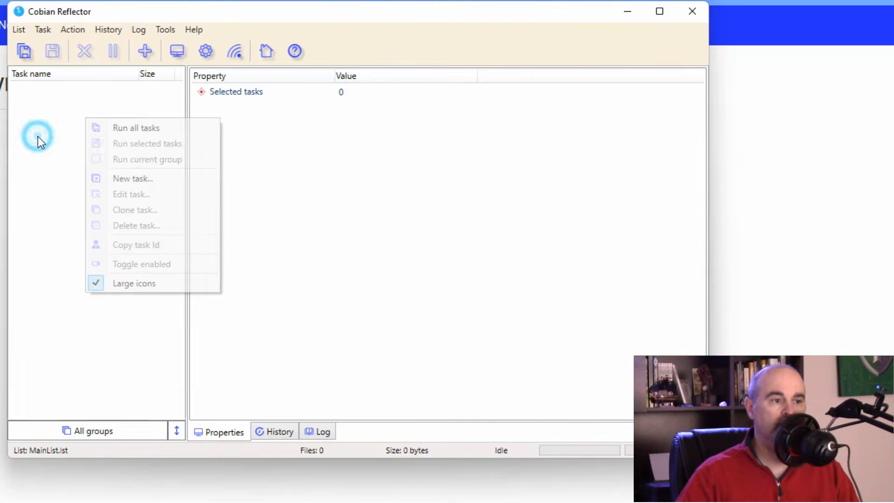
left_click(24, 31)
mouse_move(181, 35)
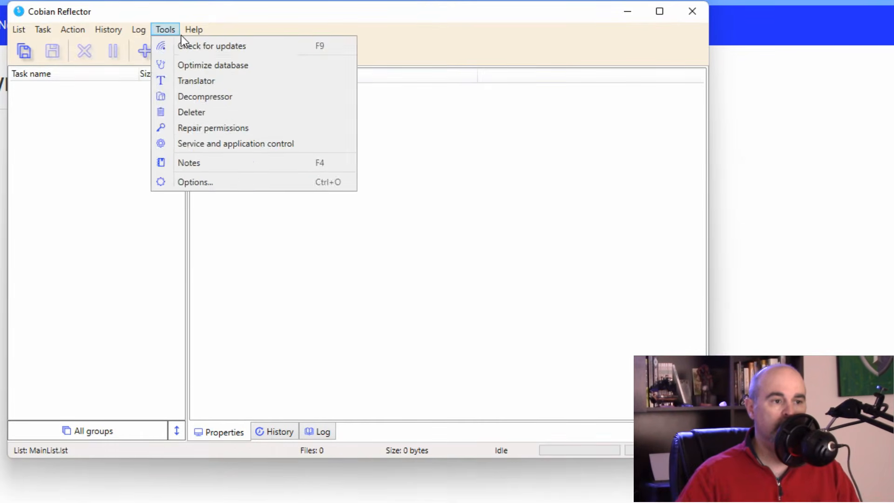
mouse_move(79, 30)
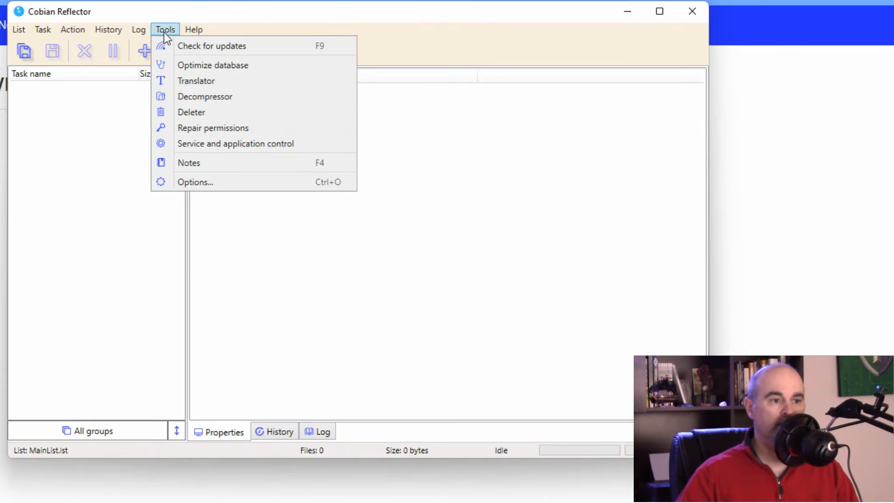
Step: Enable 'Show text on progress bars' in Settings > Visuals and dismiss the safe-mirror warning
left_click(194, 185)
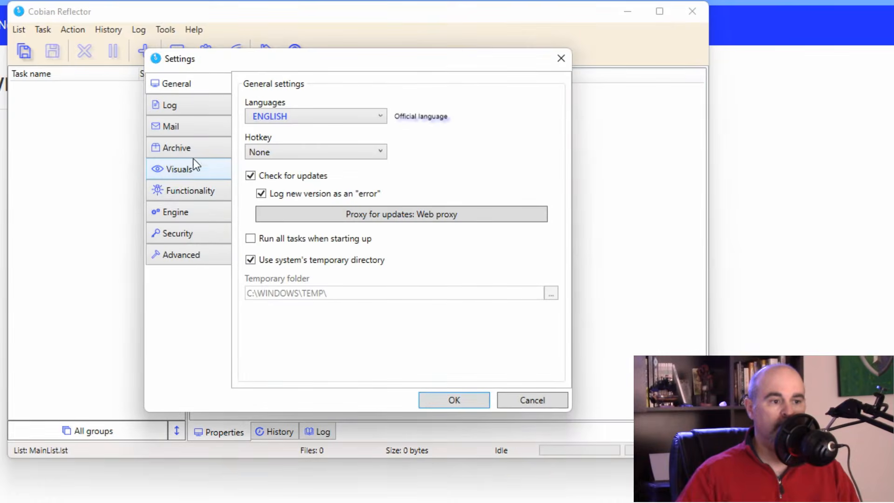
left_click(194, 167)
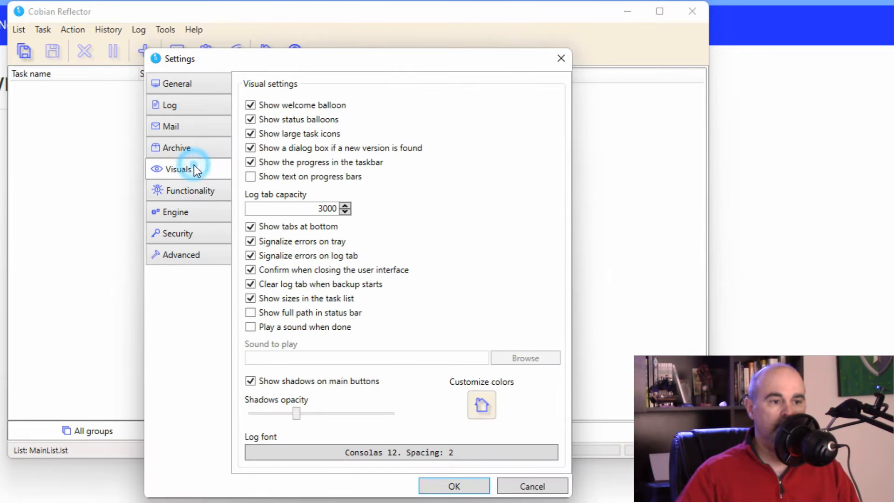
left_click(289, 177)
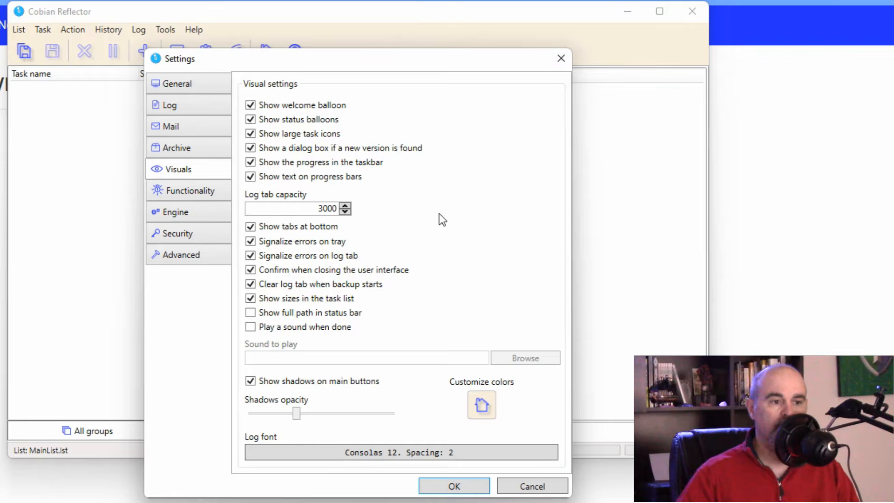
left_click(453, 486)
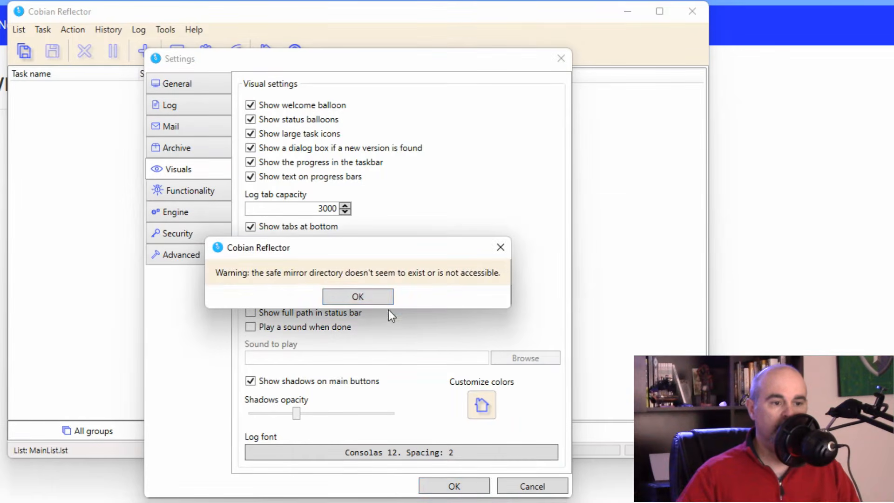
left_click(378, 300)
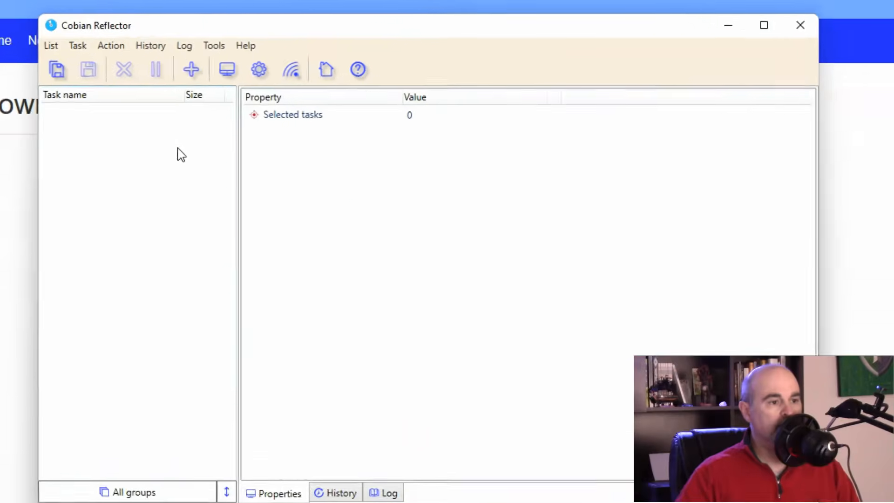
Step: Create a new task named 'Daily Backup' with 'Create new separated backups' unchecked
left_click(165, 67)
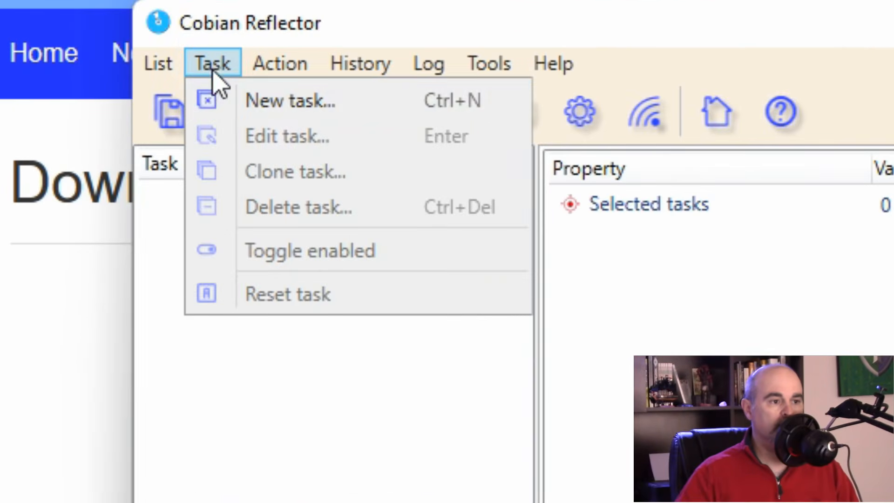
left_click(243, 103)
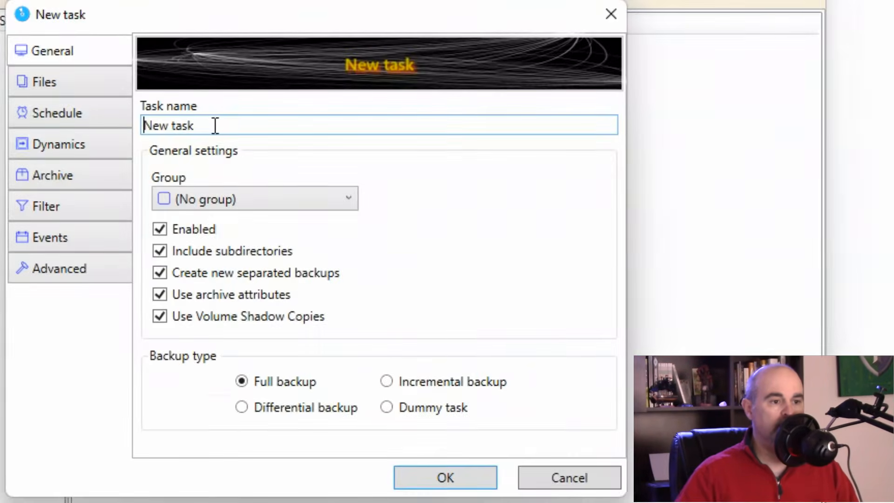
left_click_drag(215, 125, 80, 110)
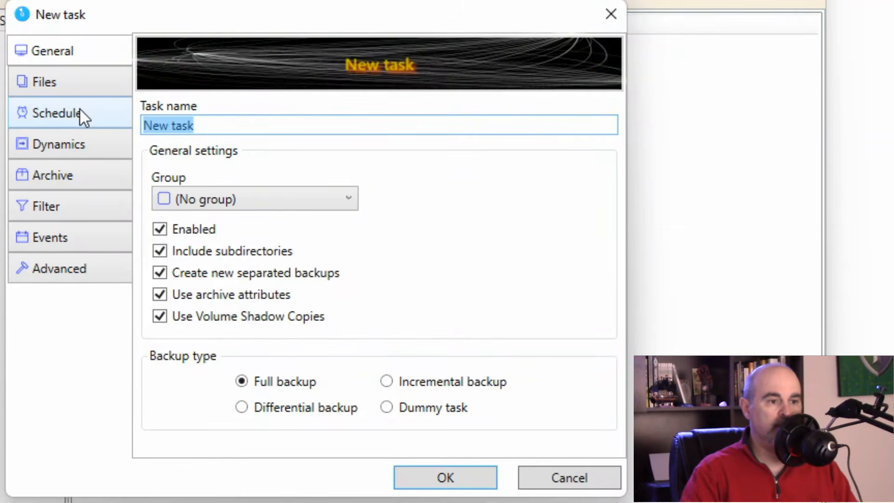
type("Daily Backup")
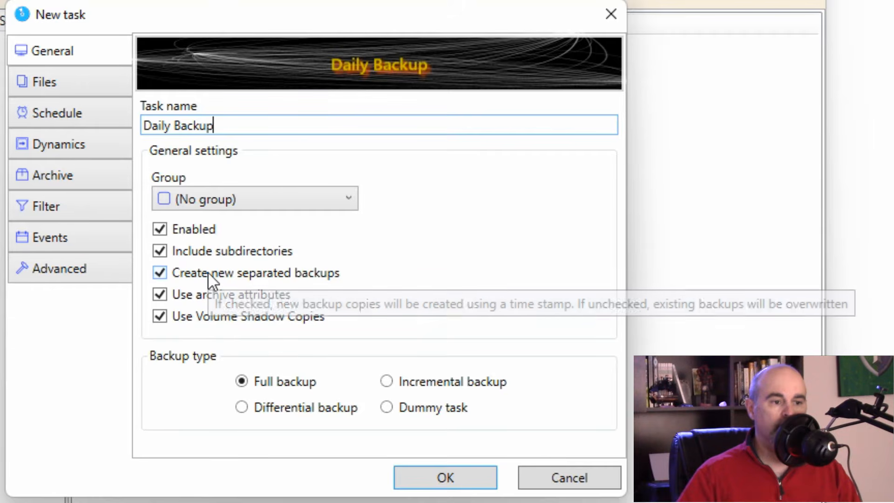
left_click(255, 277)
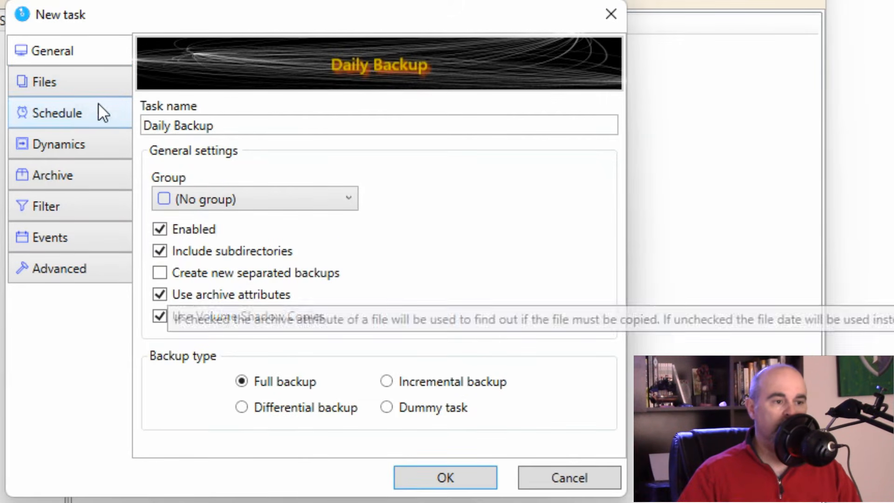
Step: Add the Documents and Pictures folders as the task's backup sources
left_click(60, 72)
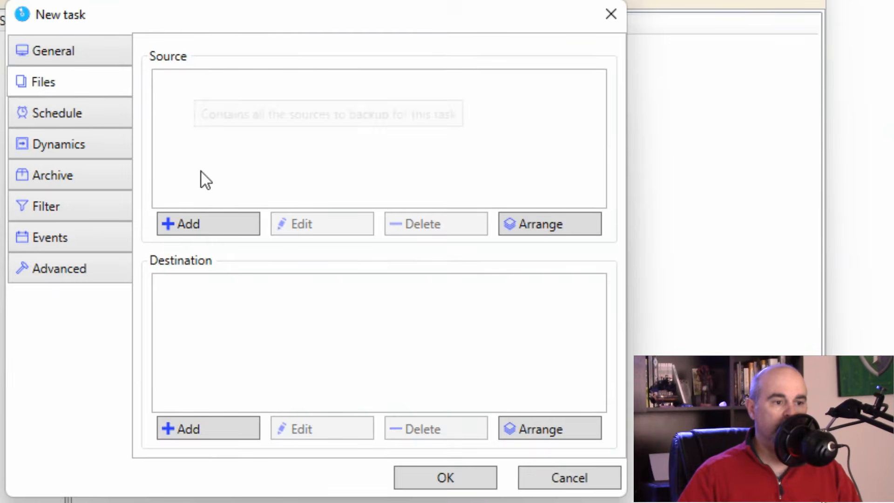
left_click(205, 226)
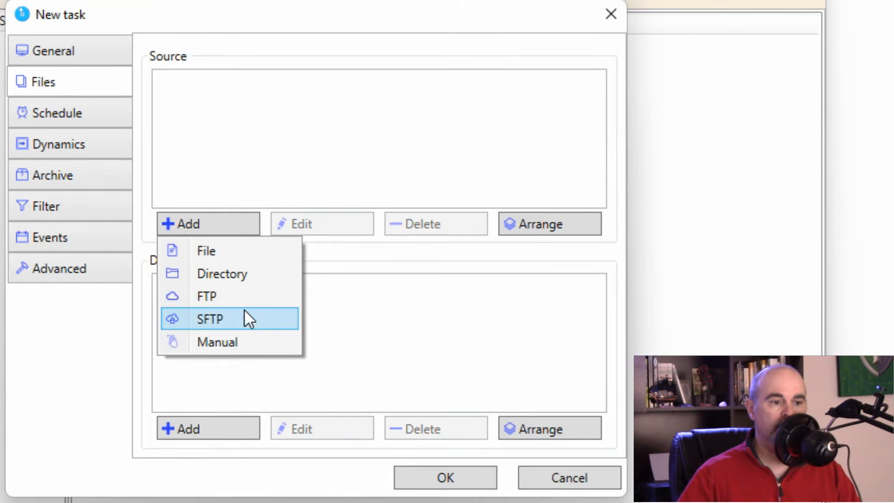
left_click(244, 273)
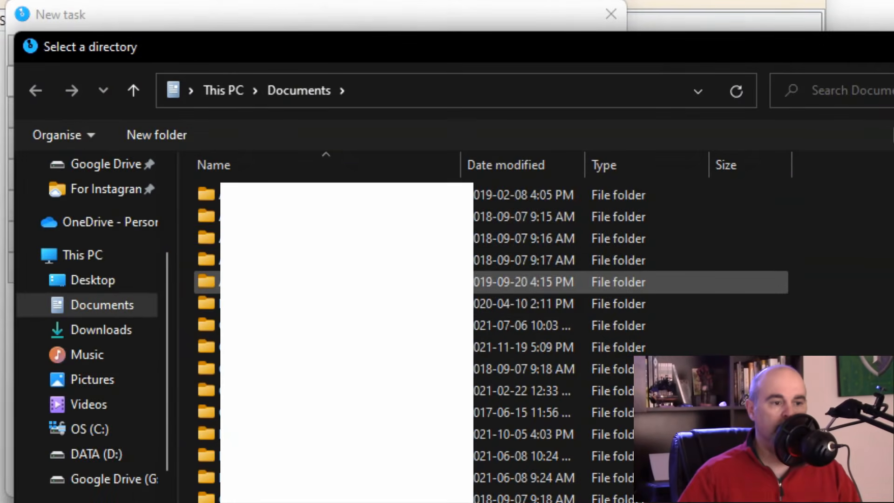
left_click(233, 94)
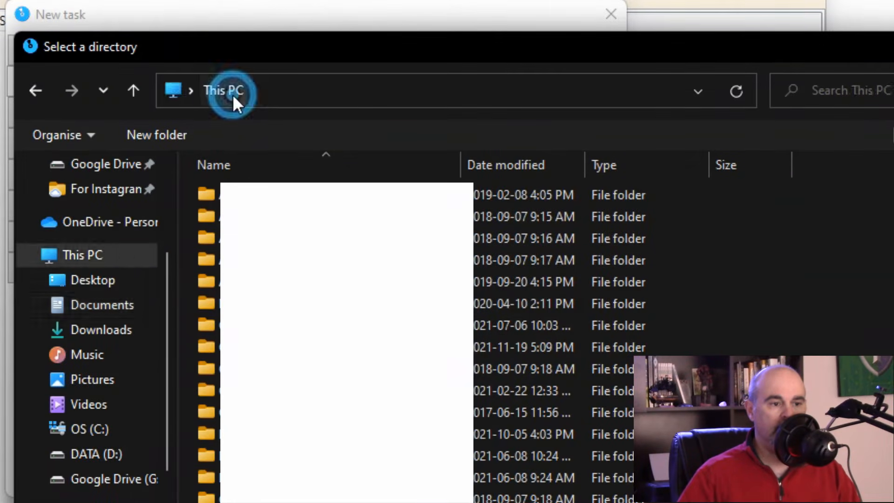
left_click(100, 307)
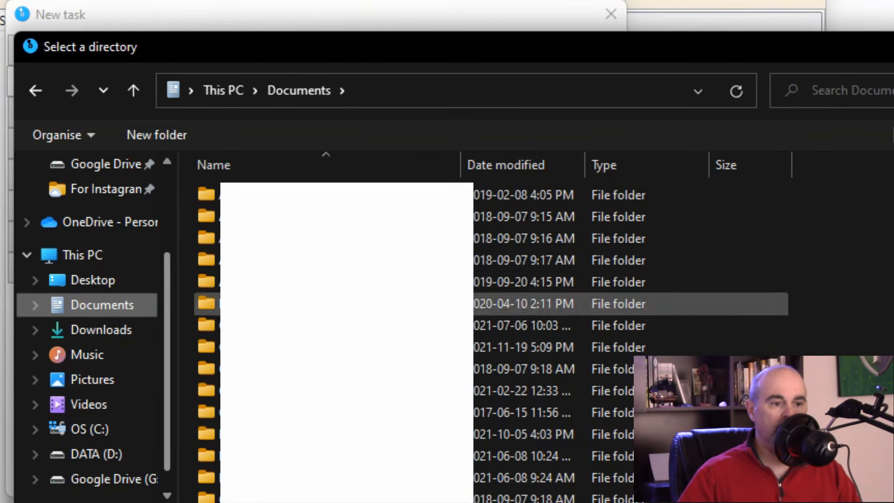
left_click(820, 499)
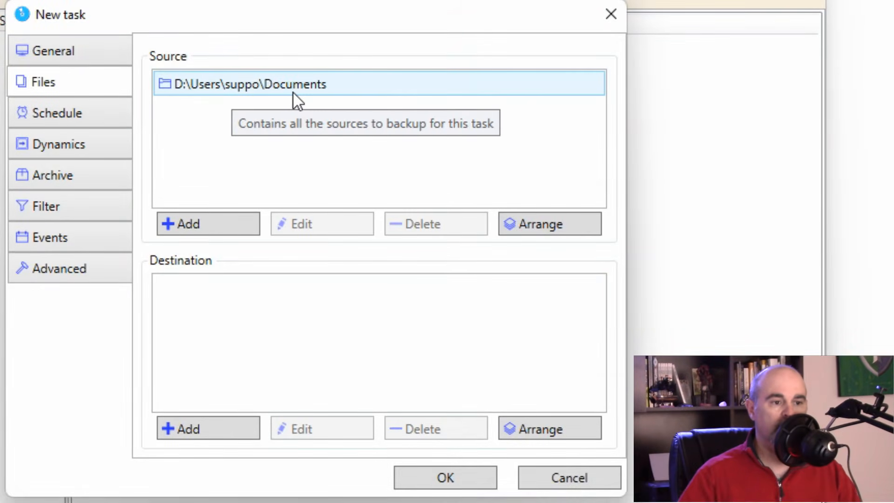
left_click(231, 225)
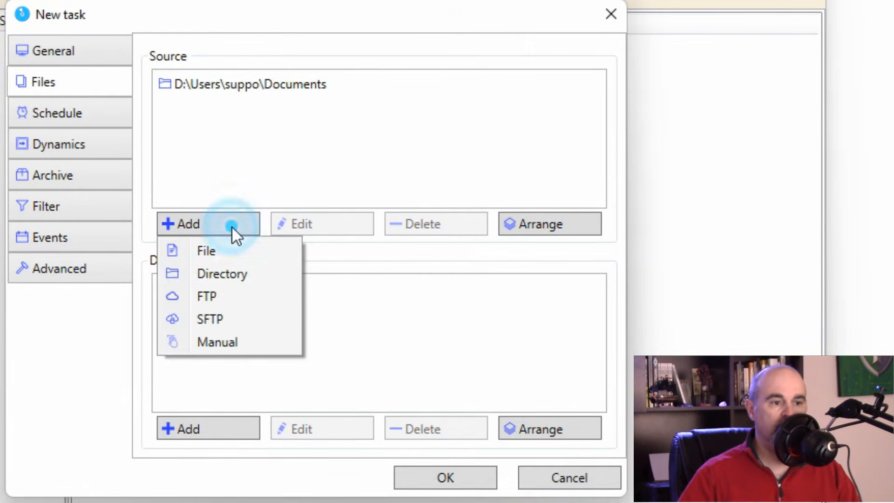
left_click(226, 274)
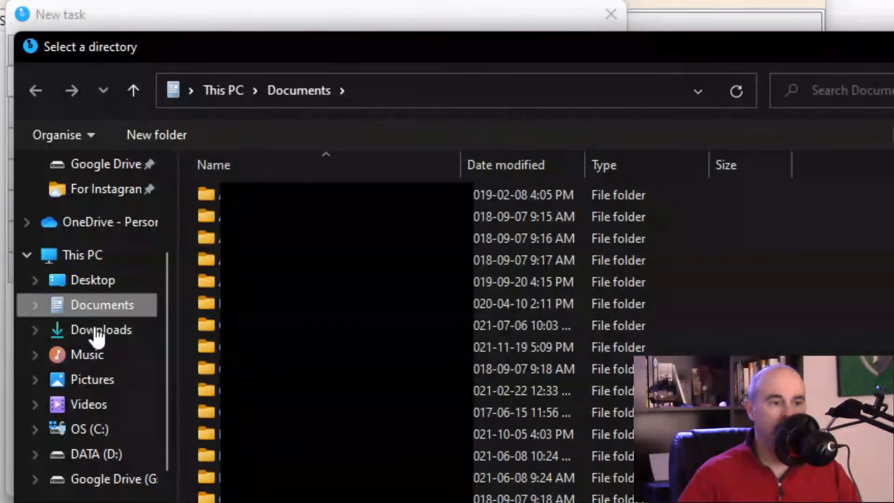
left_click(122, 381)
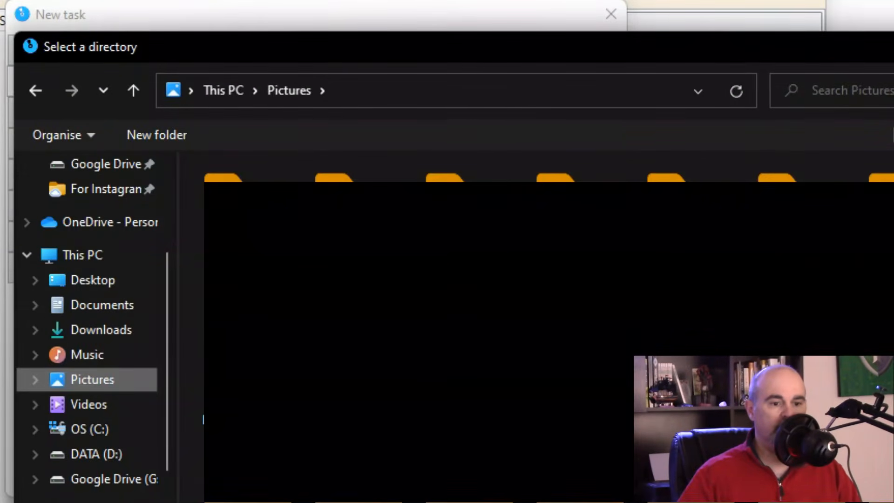
key("Return")
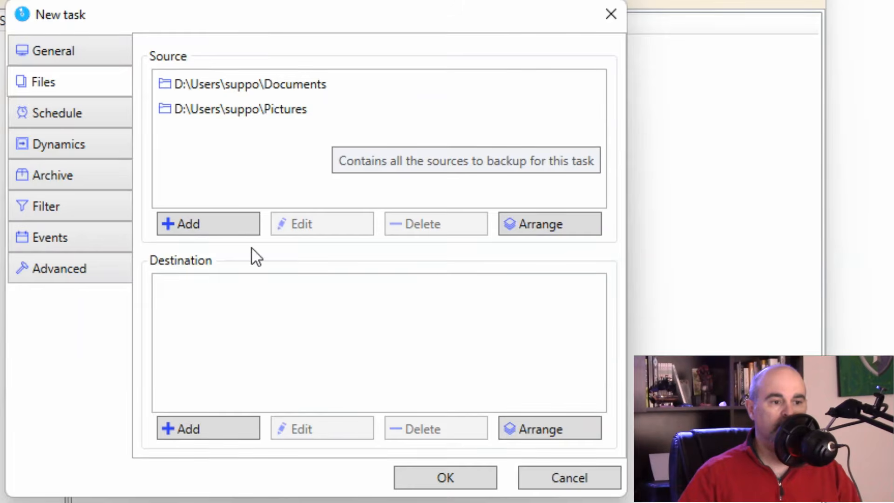
Step: Set the DATA (D:) drive as the backup destination
left_click(217, 426)
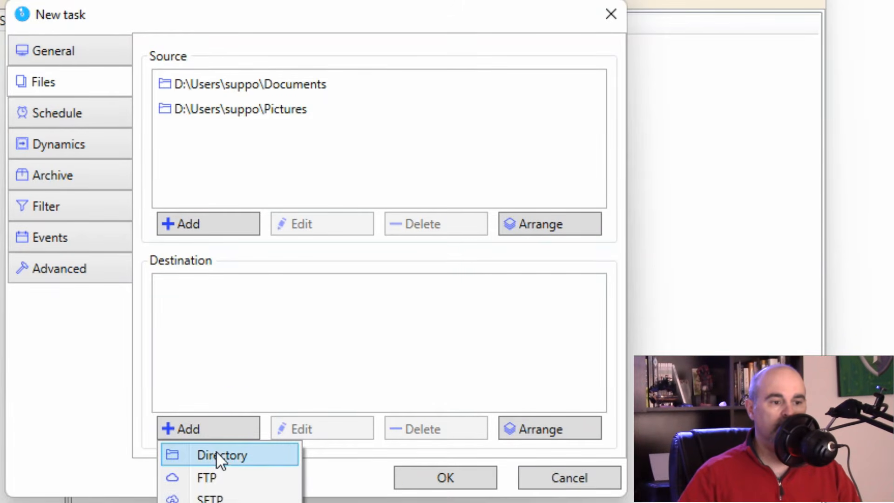
left_click(216, 454)
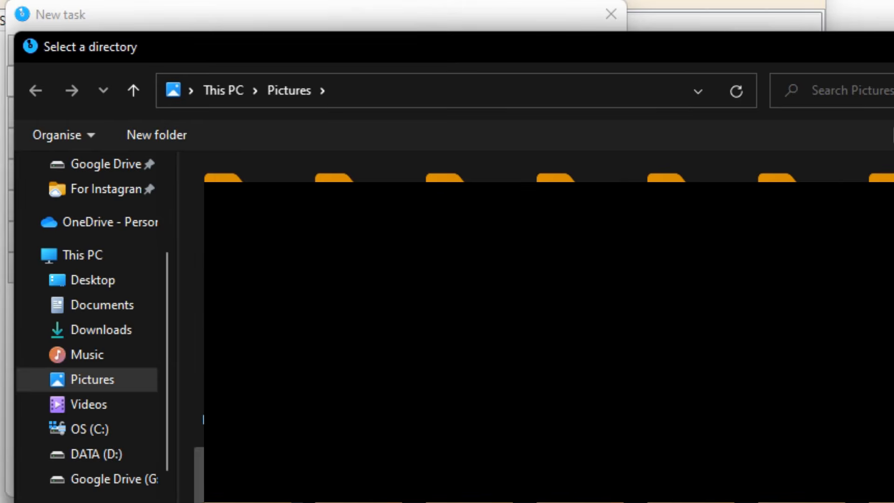
left_click(98, 456)
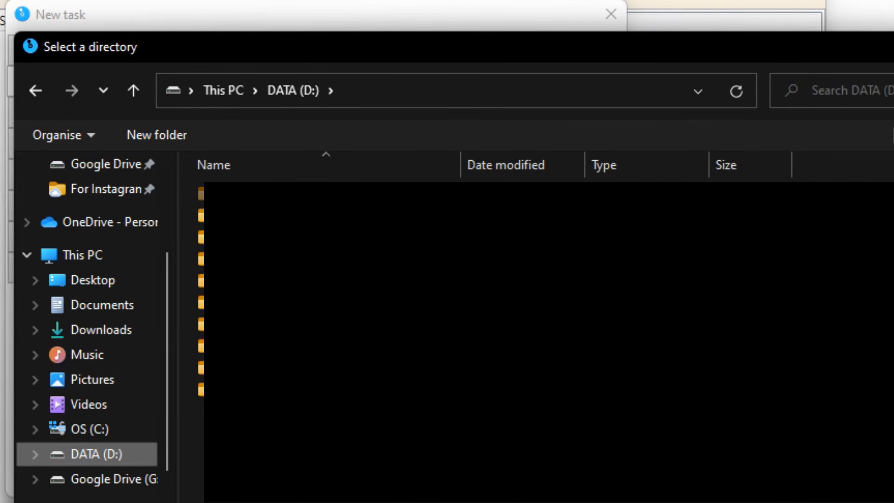
left_click(838, 501)
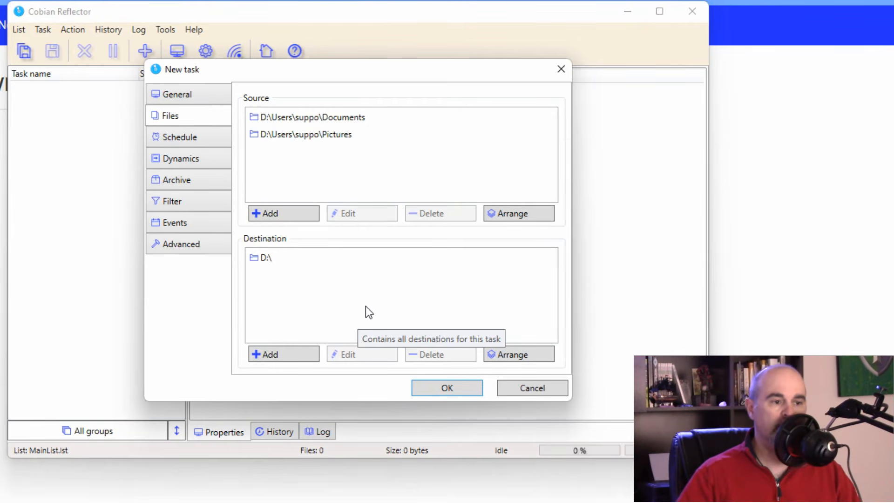
Step: Save the Daily Backup task and review its source and destination entries
left_click(442, 388)
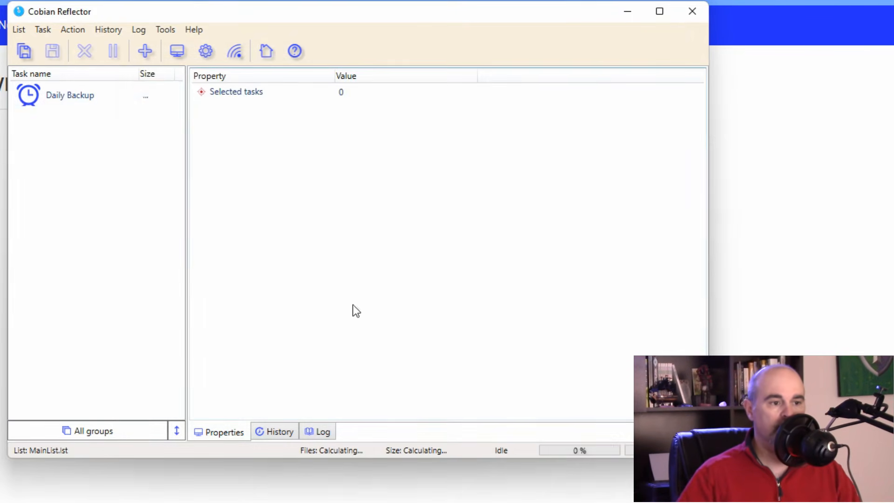
left_click(105, 98)
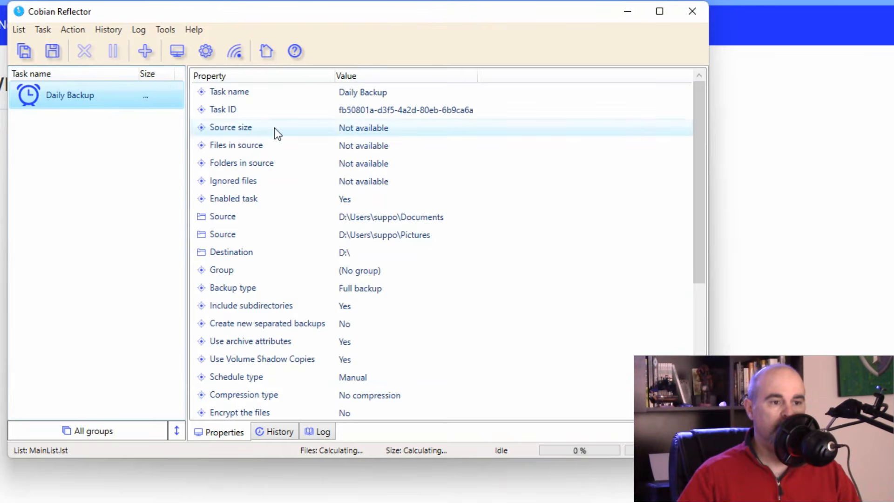
left_click(364, 224)
left_click(365, 234)
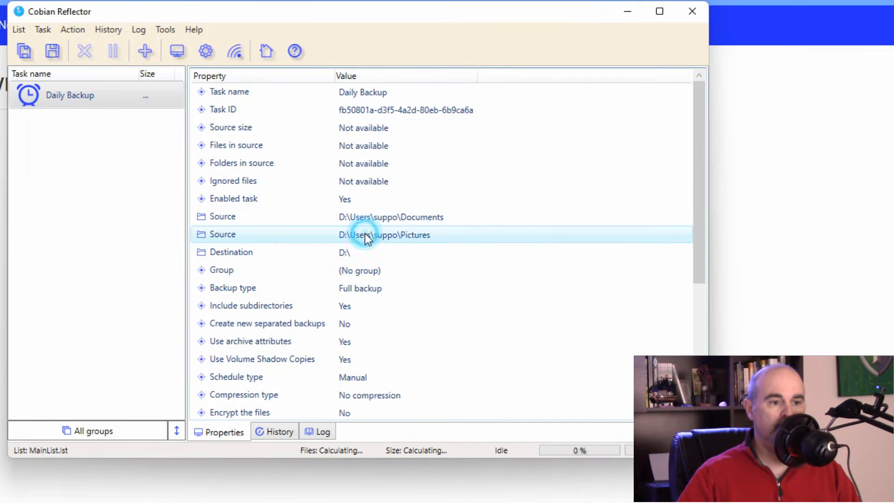
left_click(355, 255)
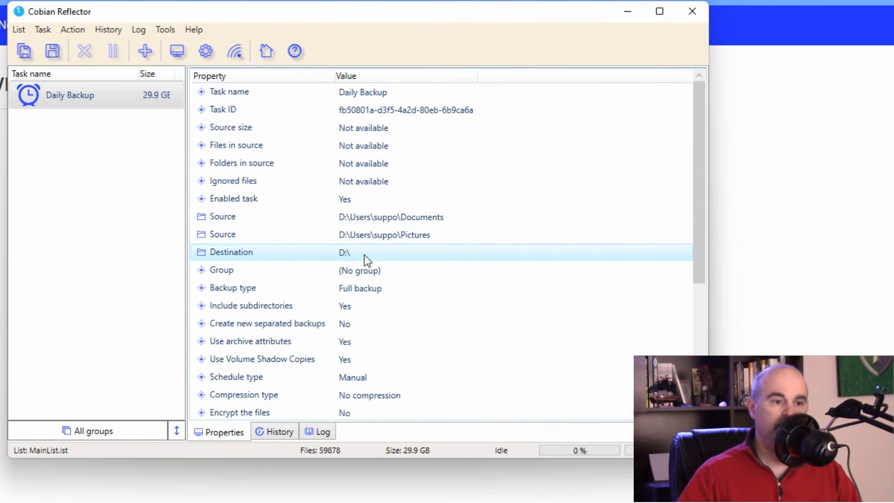
Step: Select the Daily Backup task and bring up the Task menu
right_click(77, 96)
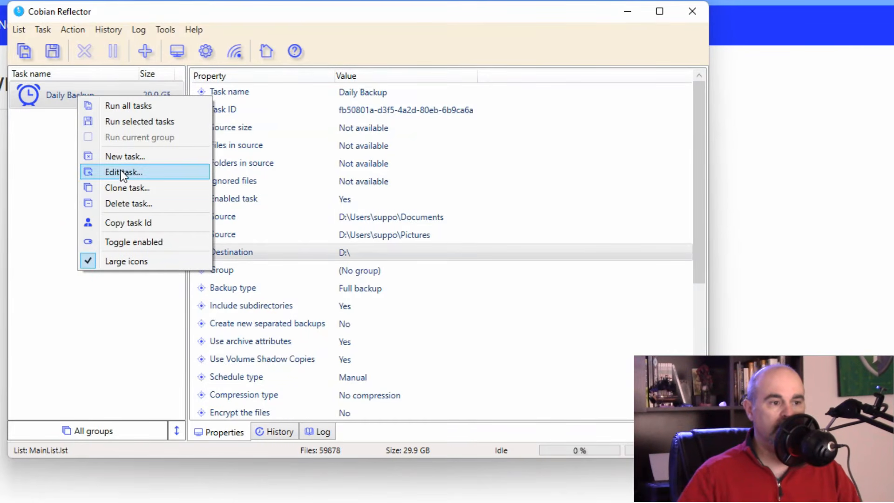
left_click(61, 94)
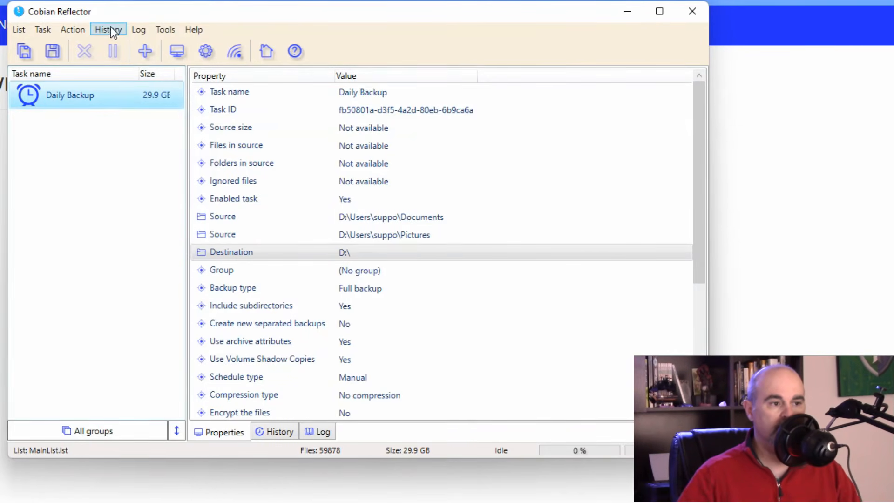
left_click(43, 29)
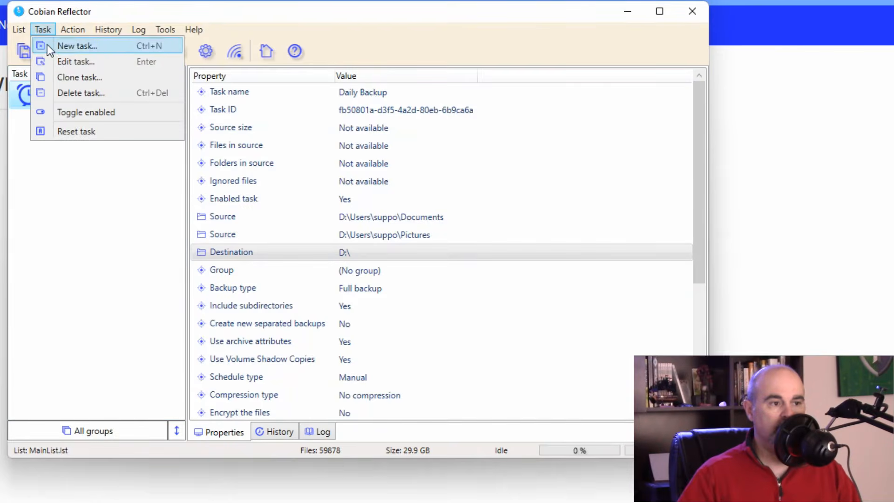
Step: Edit Daily Backup and change its schedule type to Weekly
left_click(64, 63)
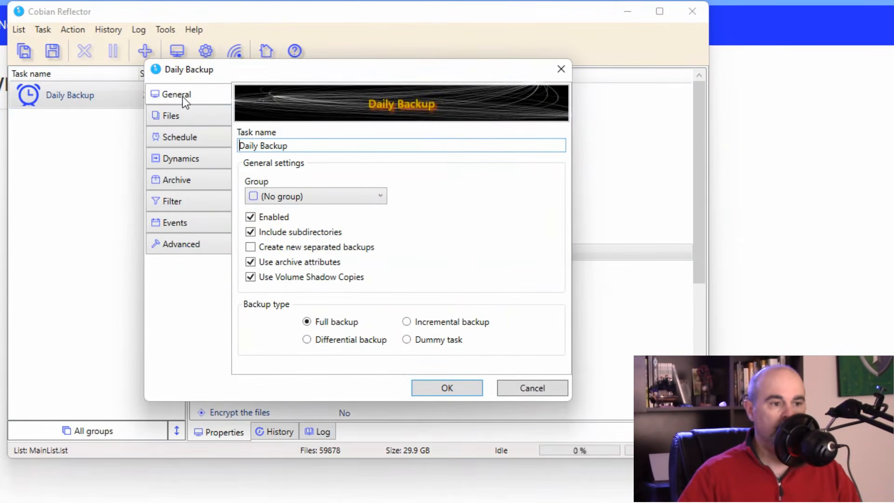
left_click(182, 117)
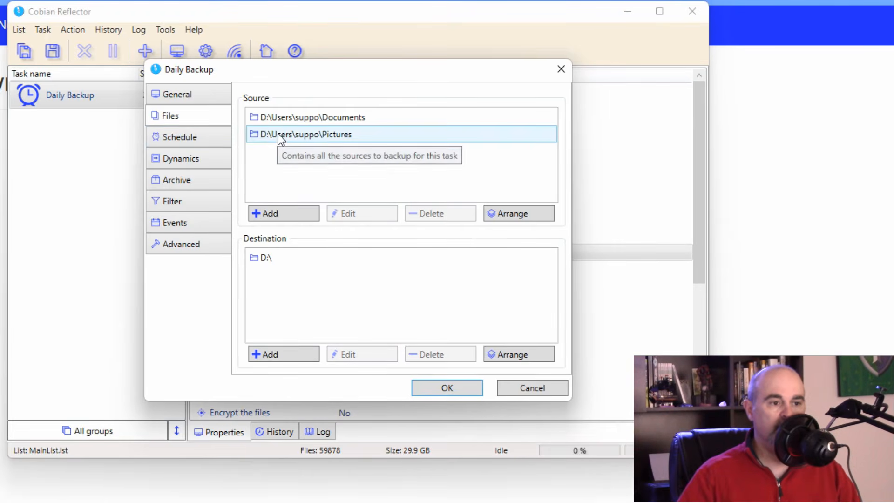
left_click(180, 138)
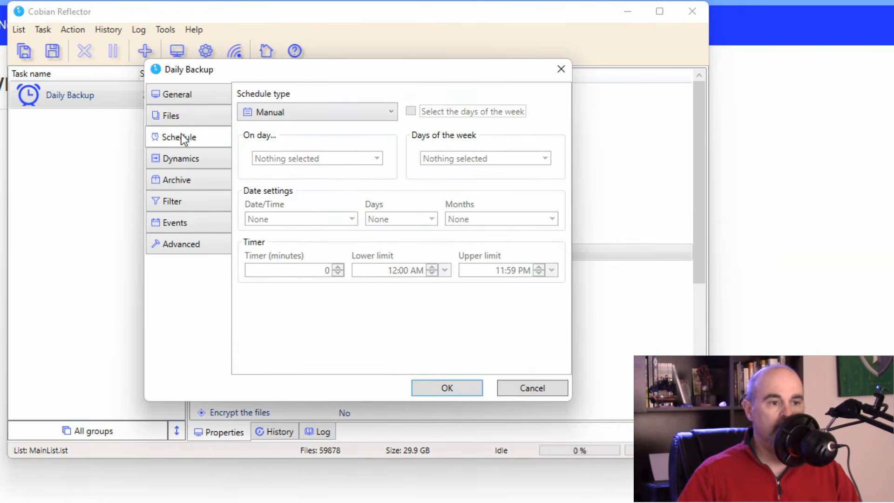
left_click(361, 114)
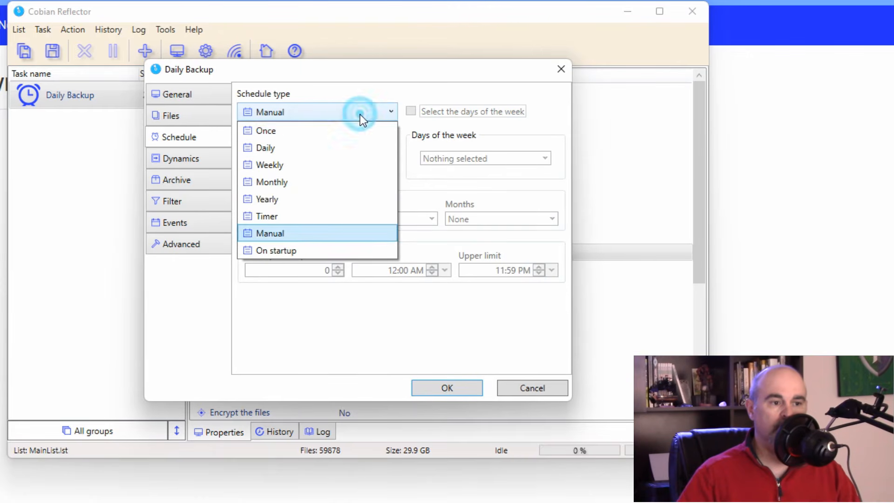
left_click(333, 223)
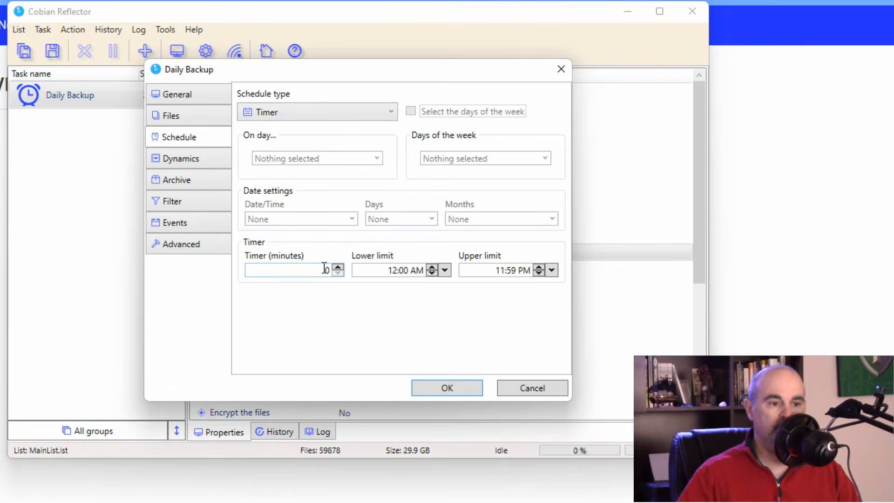
left_click(316, 112)
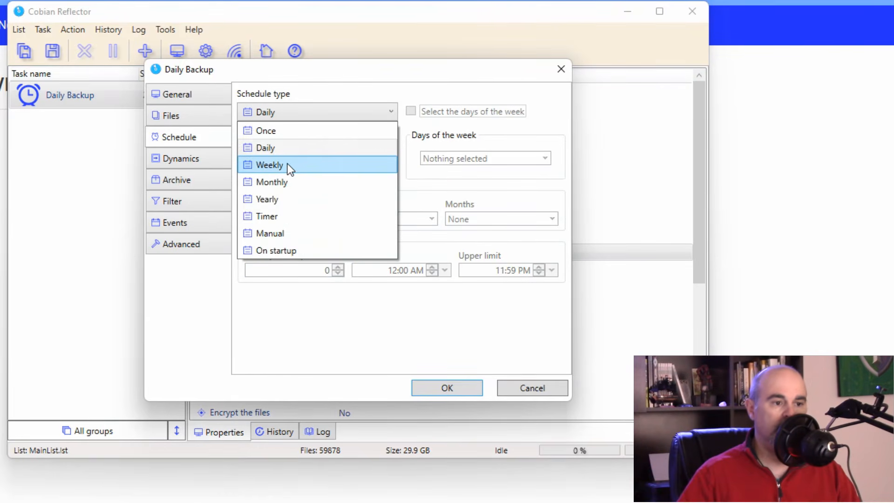
left_click(293, 164)
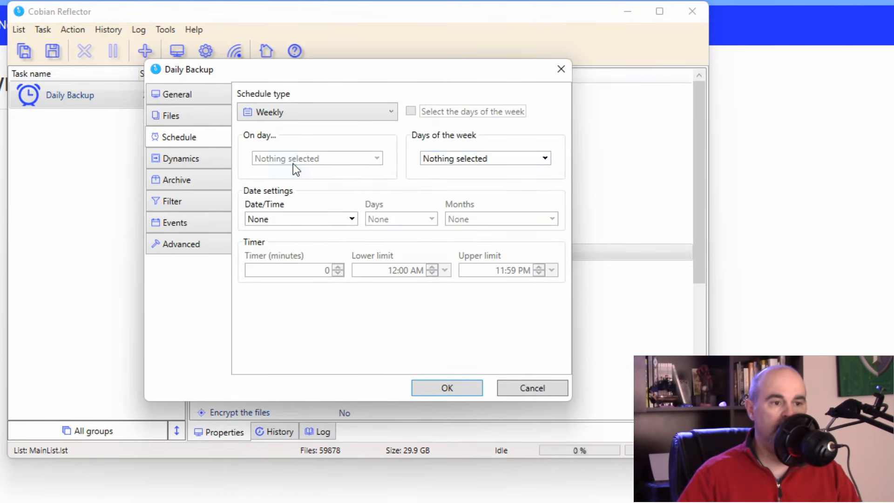
Step: Tick Monday through Friday as the weekly backup days
left_click(456, 160)
left_click(429, 172)
left_click(430, 186)
left_click(432, 198)
left_click(431, 211)
left_click(431, 225)
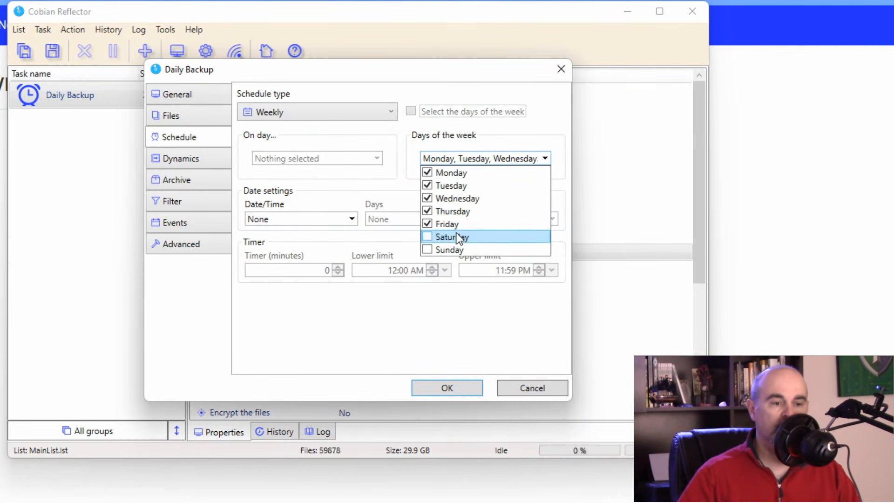
left_click(406, 141)
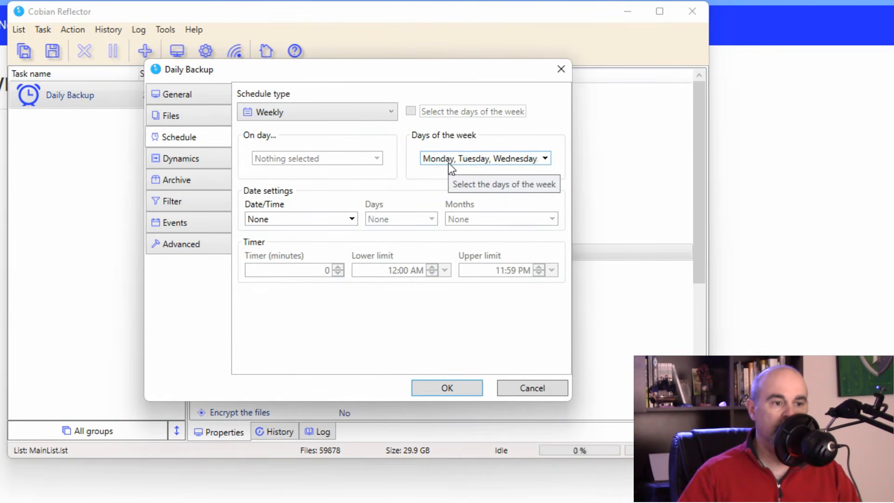
Step: Add an 8:00 PM run time to the Daily Backup weekly schedule
left_click(352, 219)
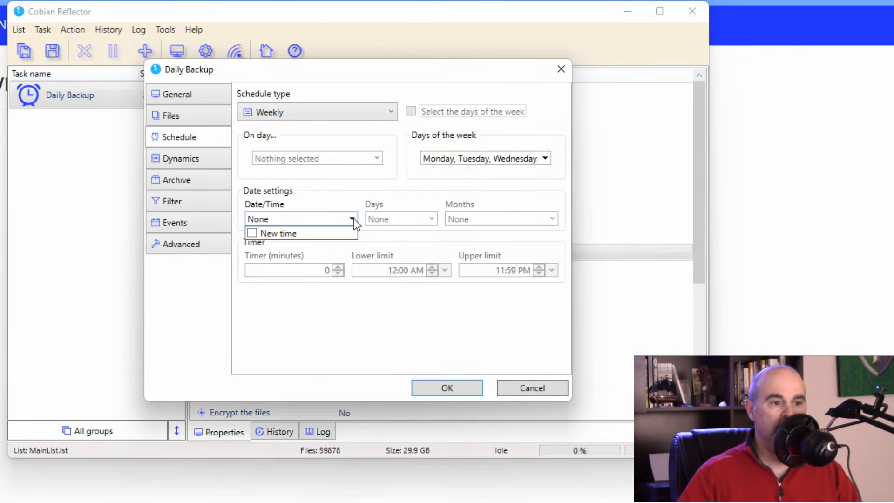
left_click(254, 230)
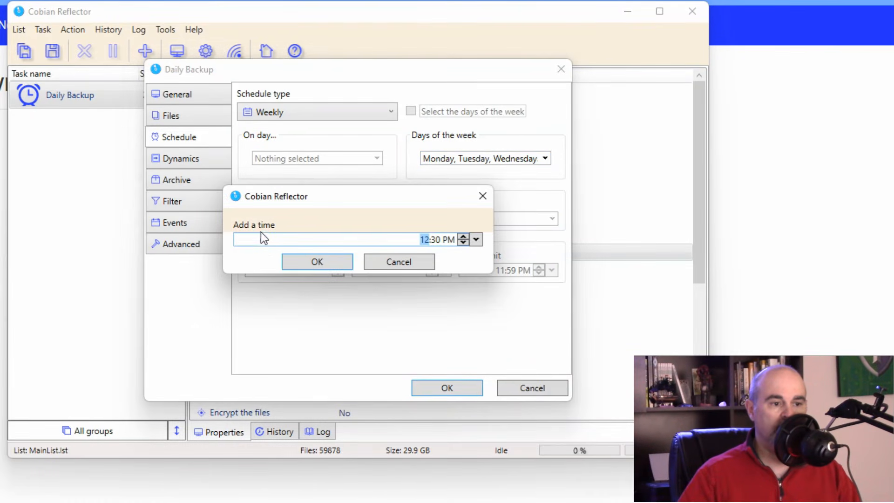
type("800")
key("Return")
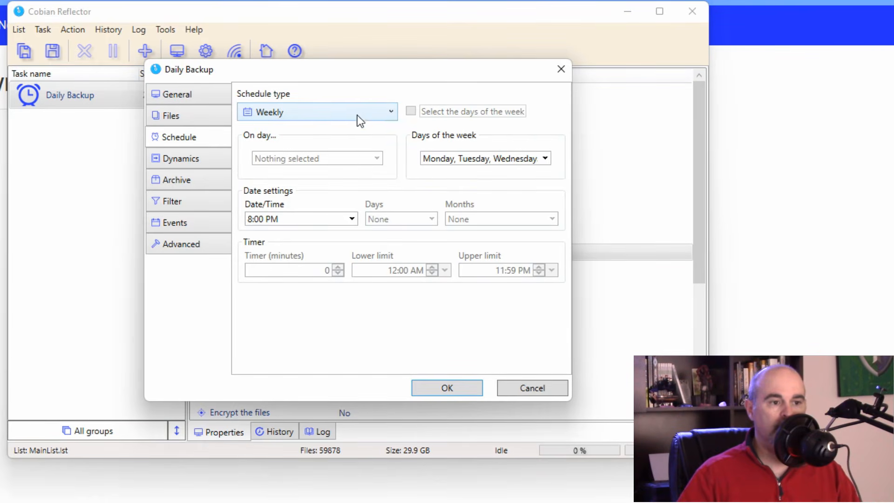
left_click(329, 109)
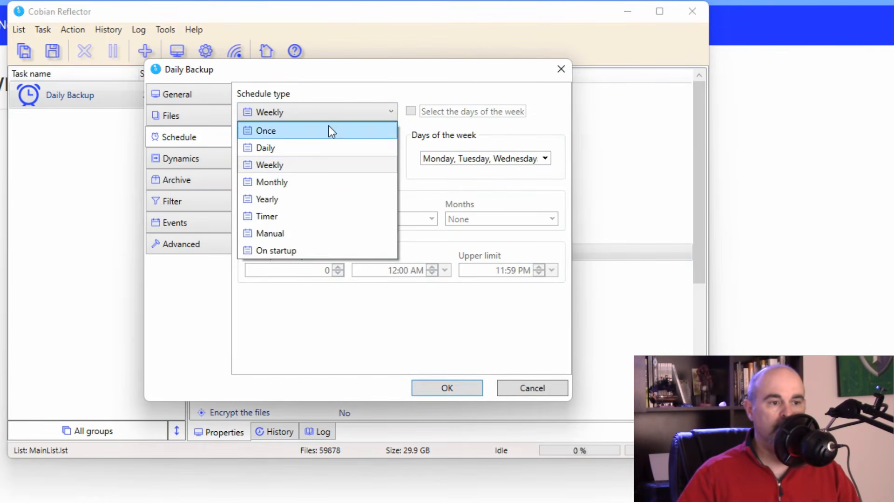
Step: Keep the Weekly schedule and browse the Dynamics, Archive, Filter and Events pages of the task
left_click(341, 82)
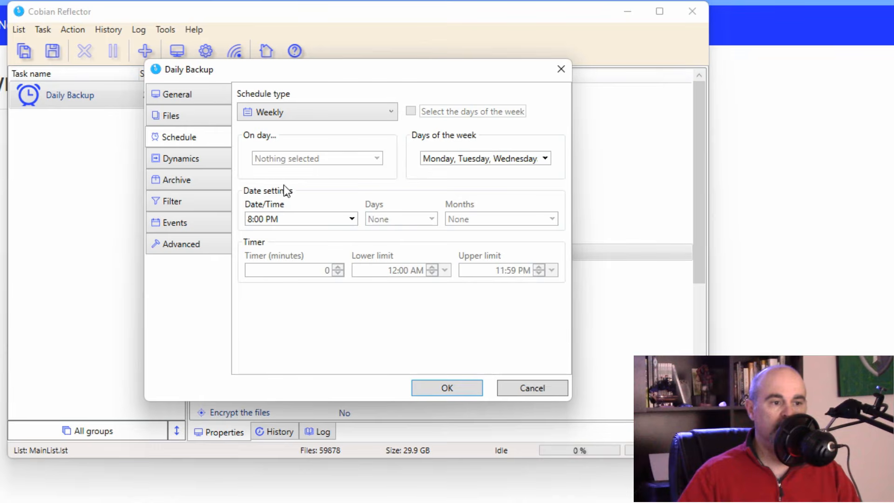
left_click(207, 162)
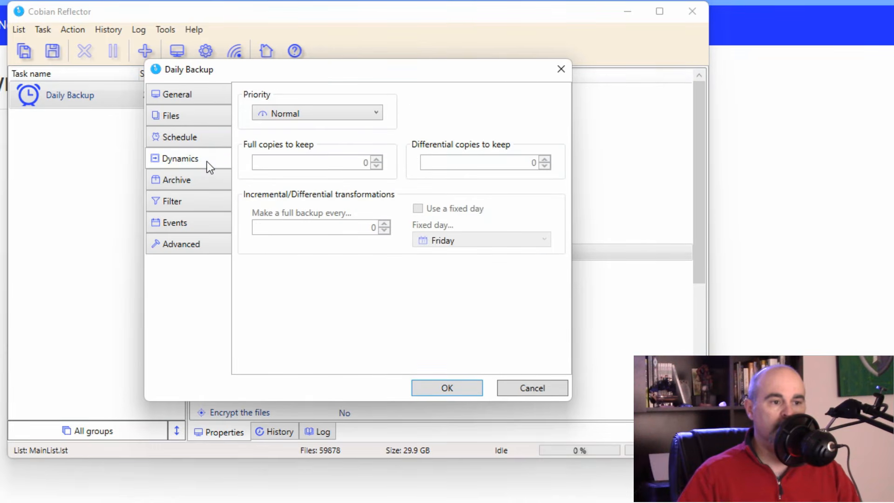
left_click(200, 178)
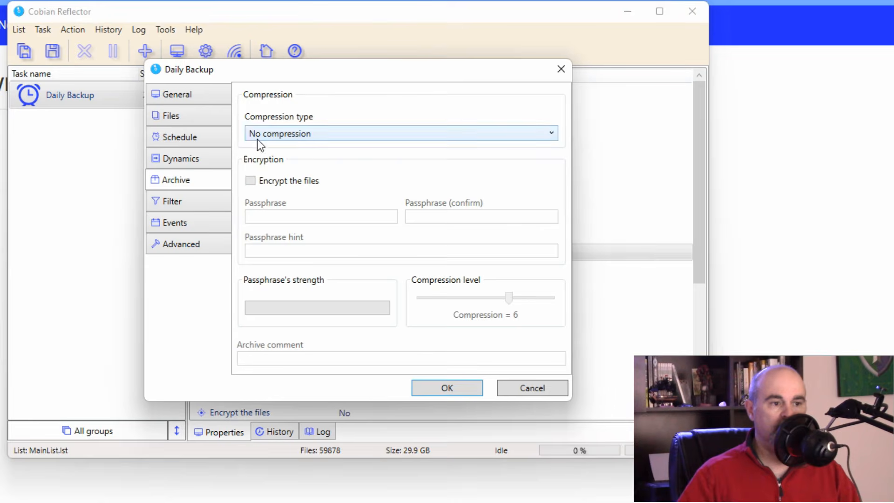
left_click(211, 202)
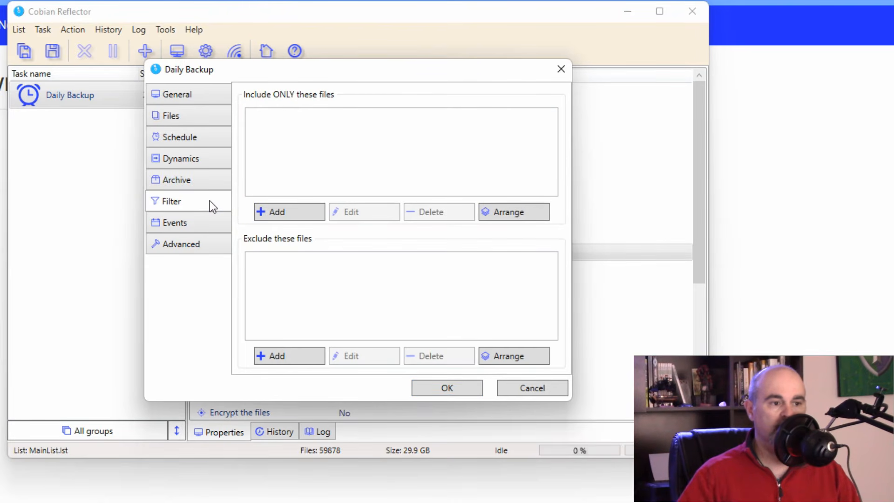
left_click(184, 220)
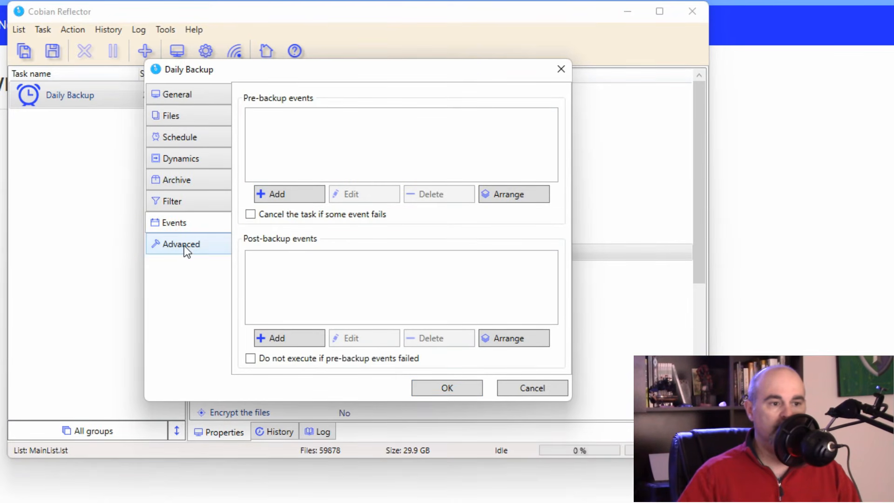
Step: Preview the pre- and post-backup event choices without adding any, then show the Advanced settings
left_click(282, 198)
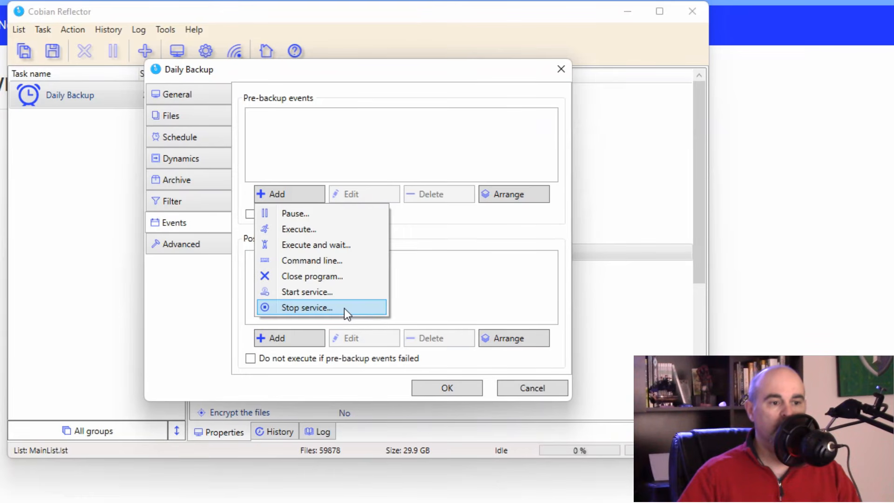
left_click(448, 294)
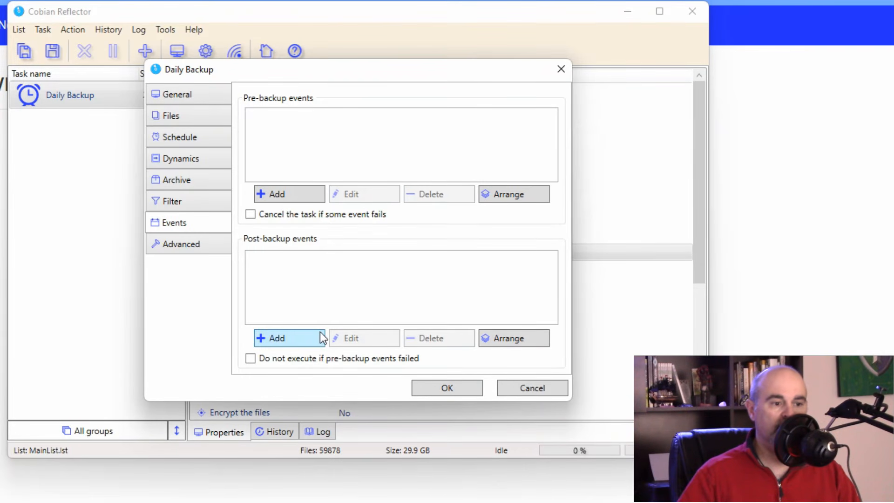
left_click(276, 345)
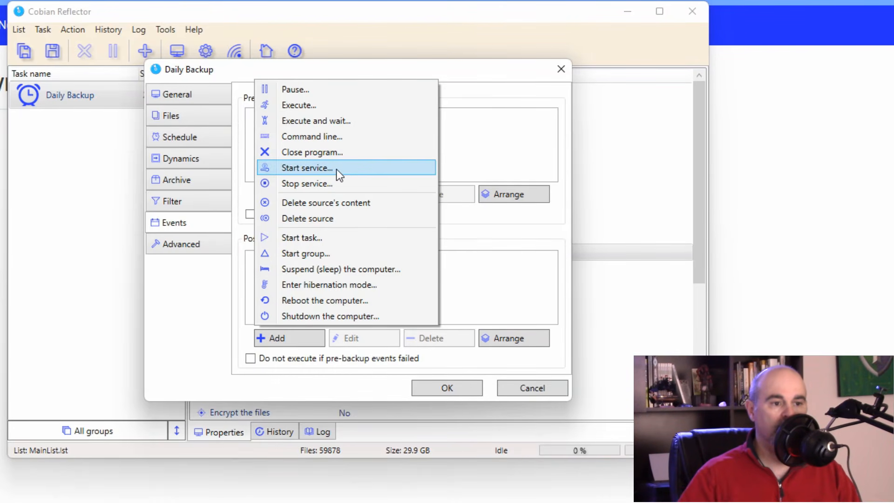
left_click(465, 149)
left_click(168, 243)
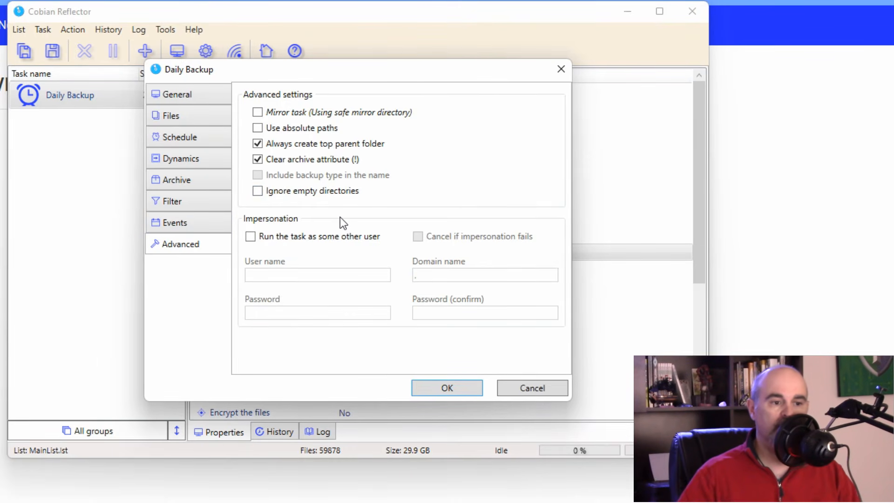
Step: Leave 'Run the task as some other user' unchecked and review the General, Files and Schedule pages
left_click(254, 239)
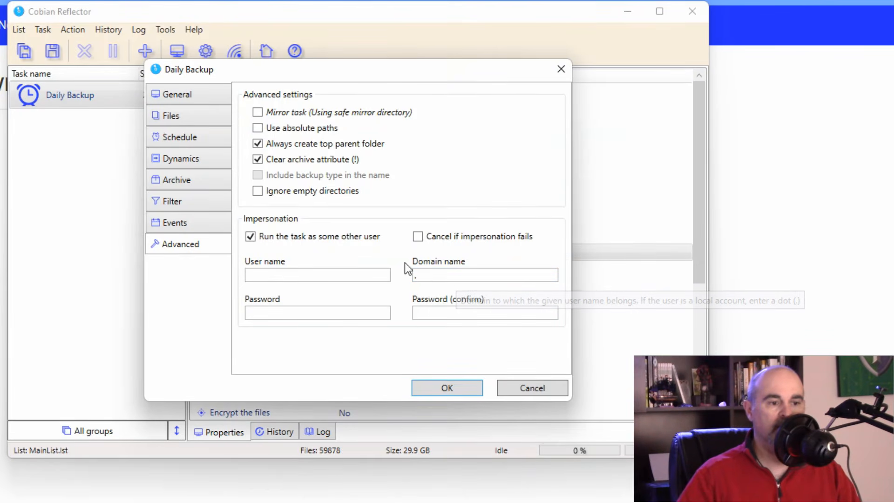
left_click(255, 239)
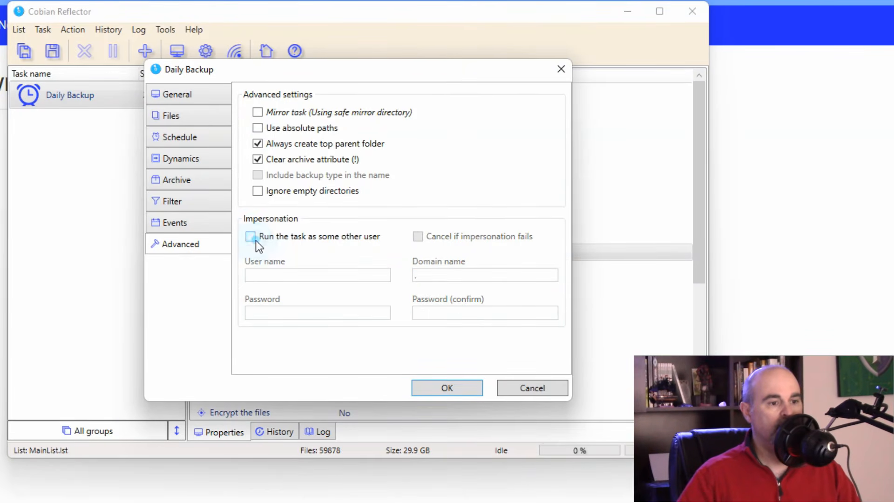
left_click(193, 99)
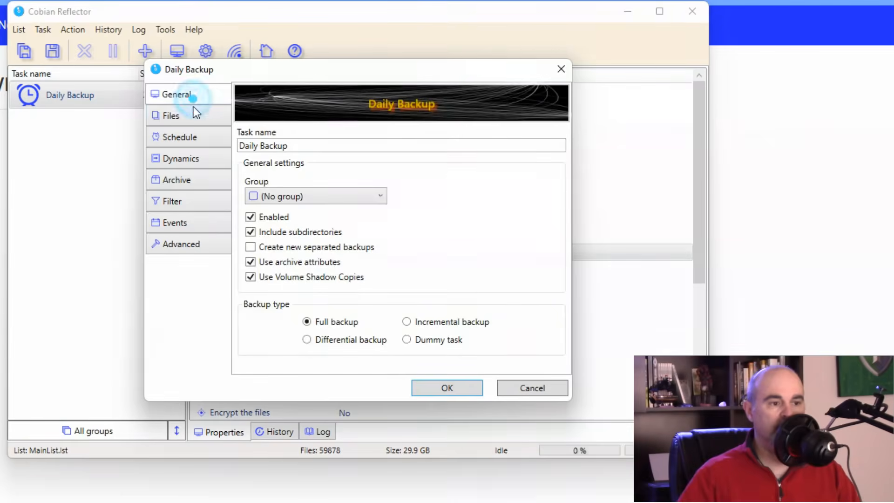
left_click(191, 119)
left_click(194, 140)
Step: Save the Daily Backup settings, check its Weekly 20:00:50 execution time, and select the task
left_click(449, 389)
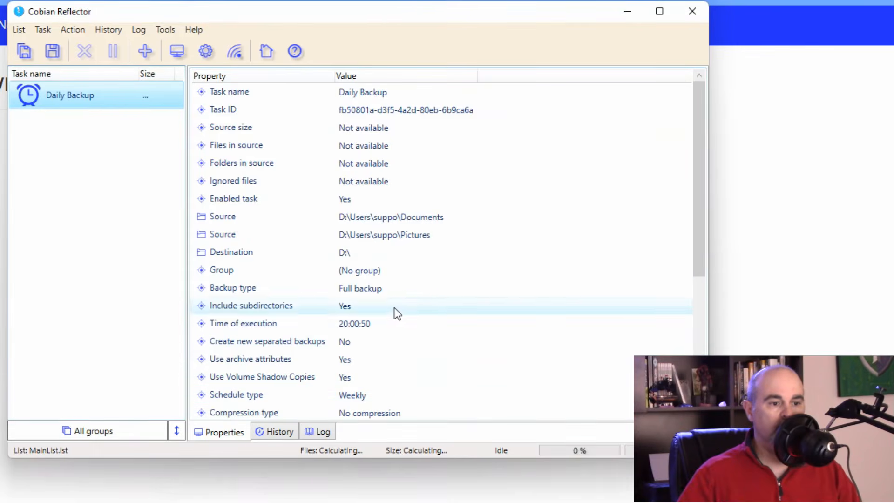
left_click(368, 324)
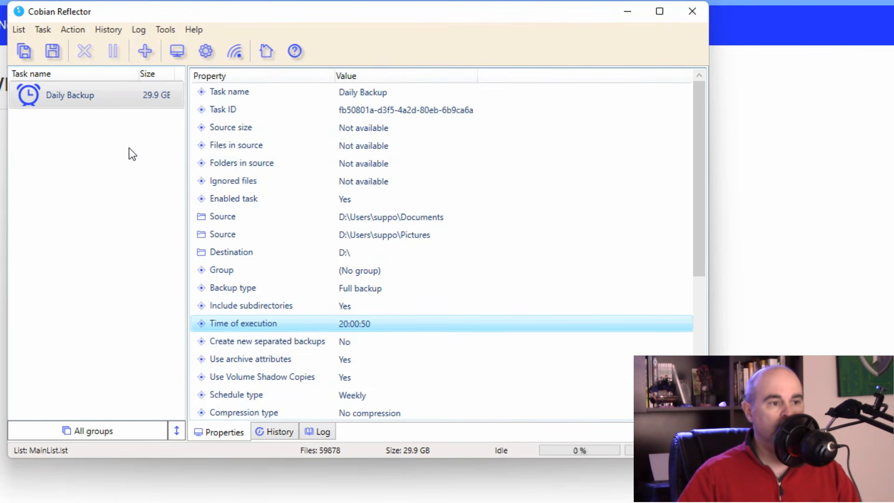
left_click(46, 96)
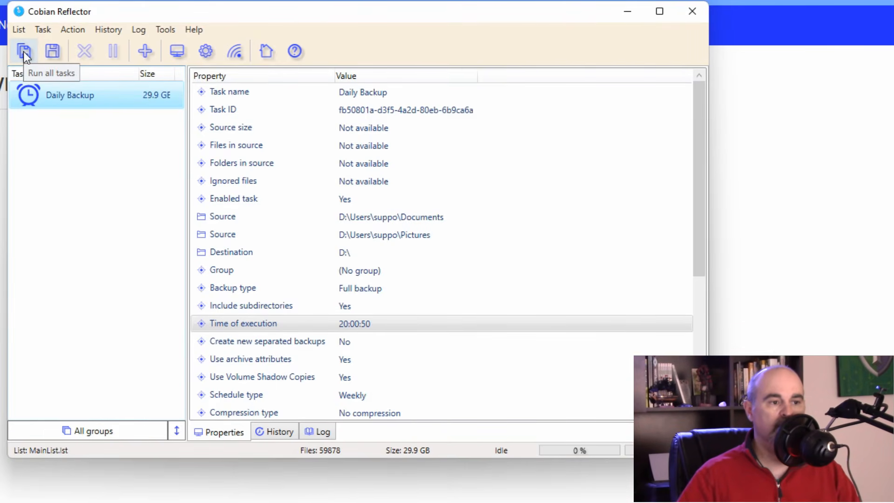
Step: Run the selected Daily Backup task now, confirming the prompt
left_click(54, 54)
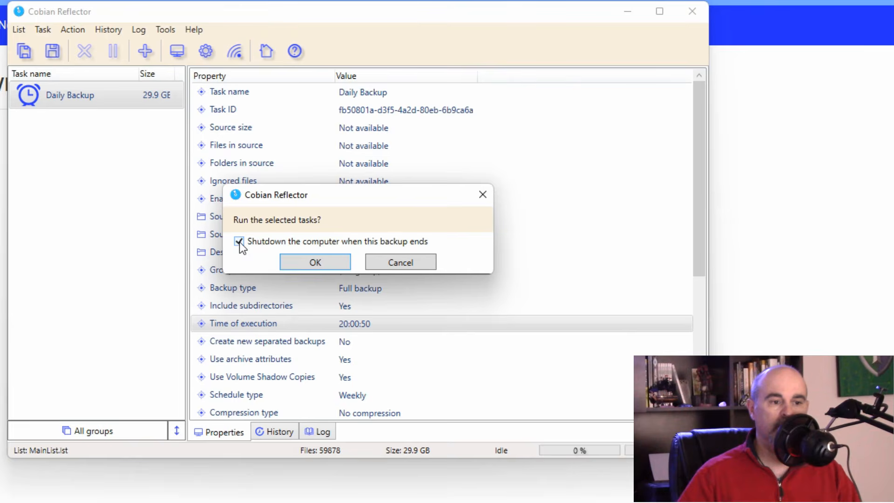
left_click(317, 264)
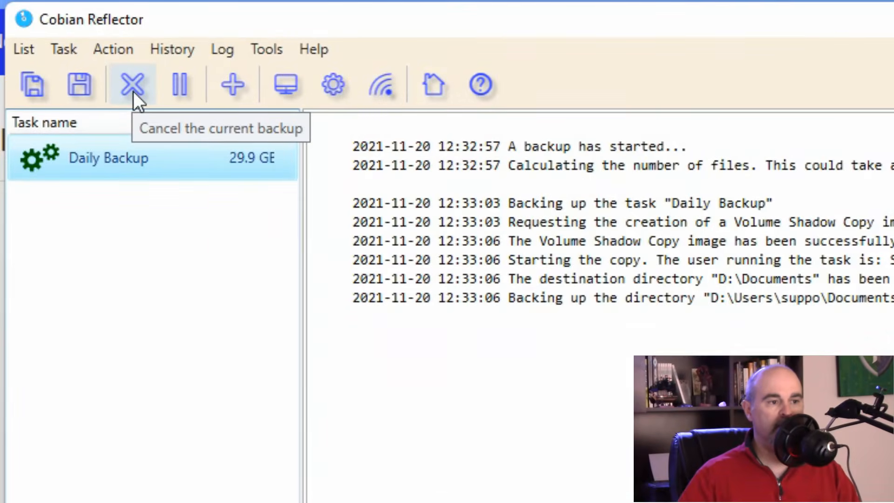
Step: Cancel the running backup and highlight the 'backup ended with errors' line in the log
left_click(133, 91)
left_click(486, 421)
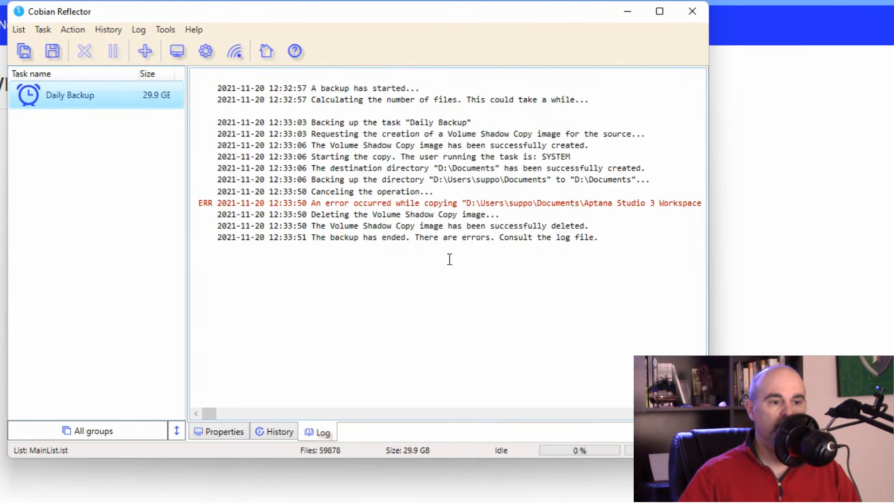
left_click_drag(311, 238, 518, 252)
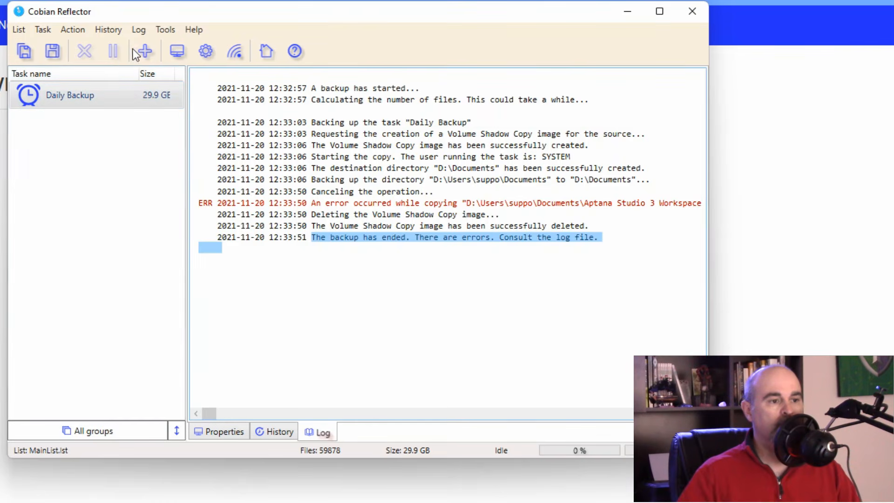
Step: In Tools > Options, enable mailing log files 'When a task is done' and show the Mail page
left_click(163, 30)
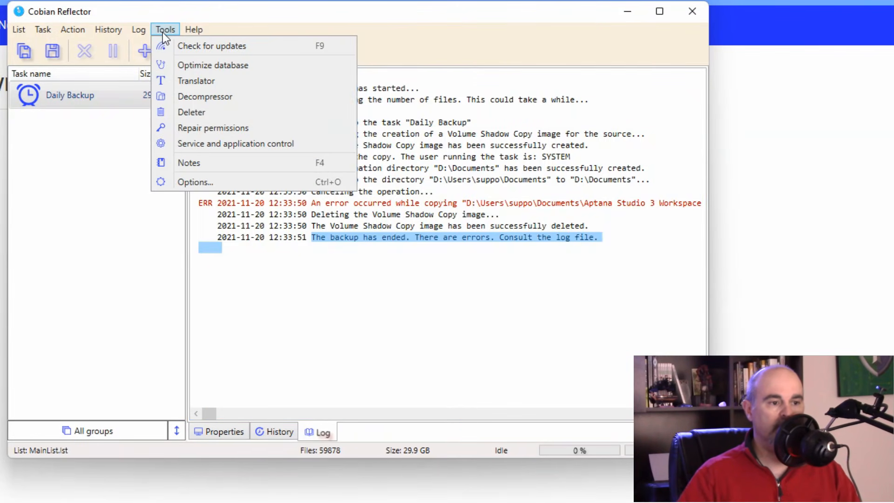
left_click(199, 183)
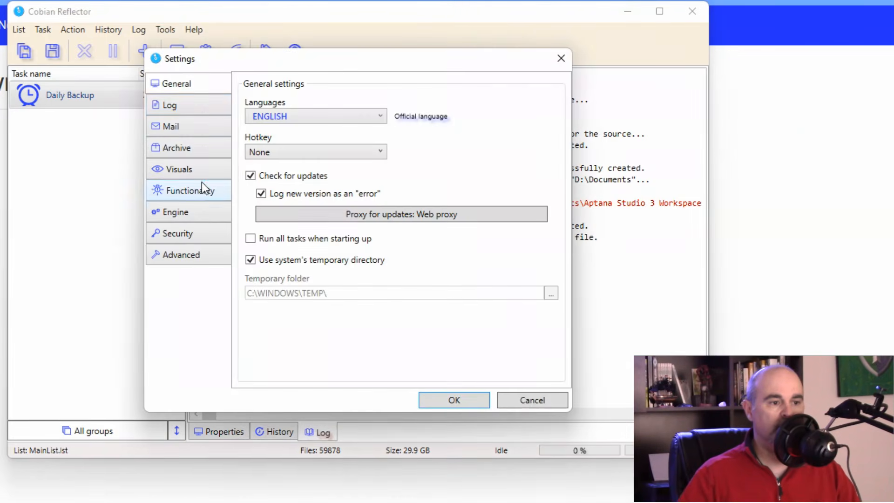
left_click(191, 107)
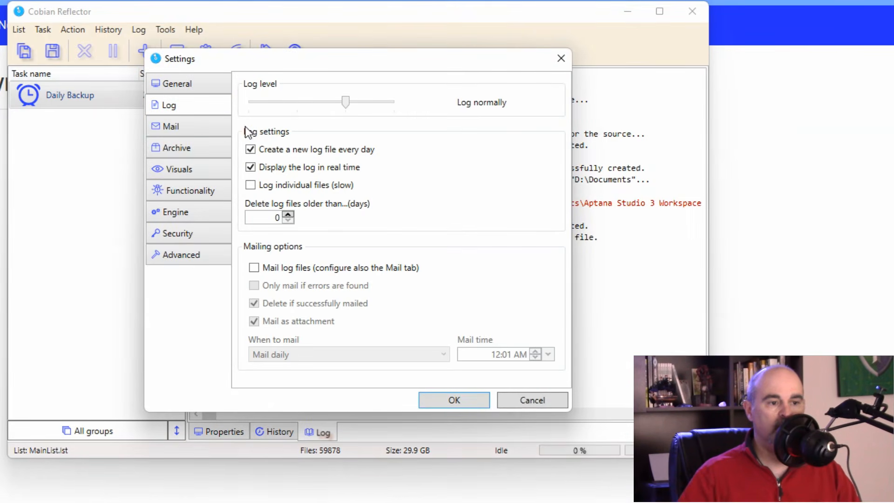
left_click(254, 268)
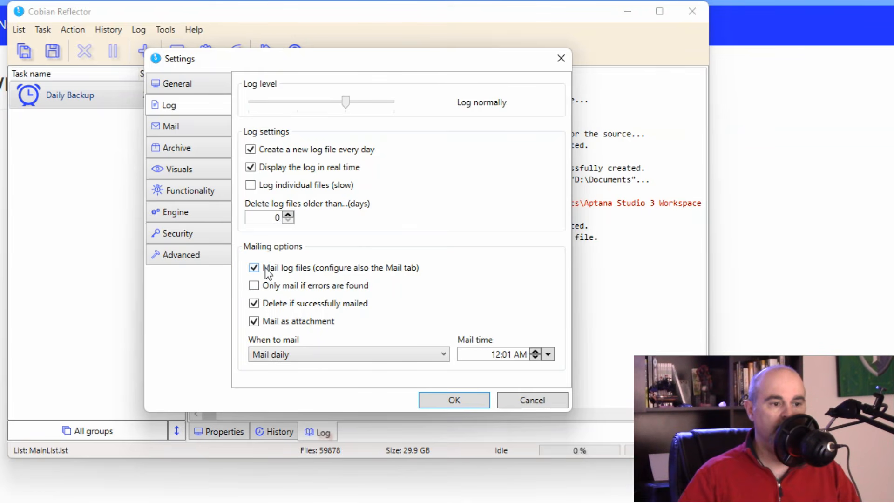
left_click(323, 357)
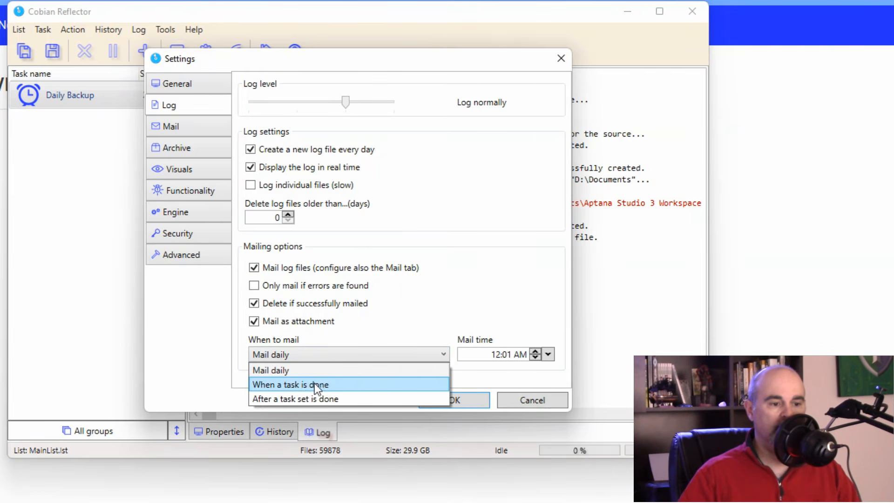
left_click(331, 389)
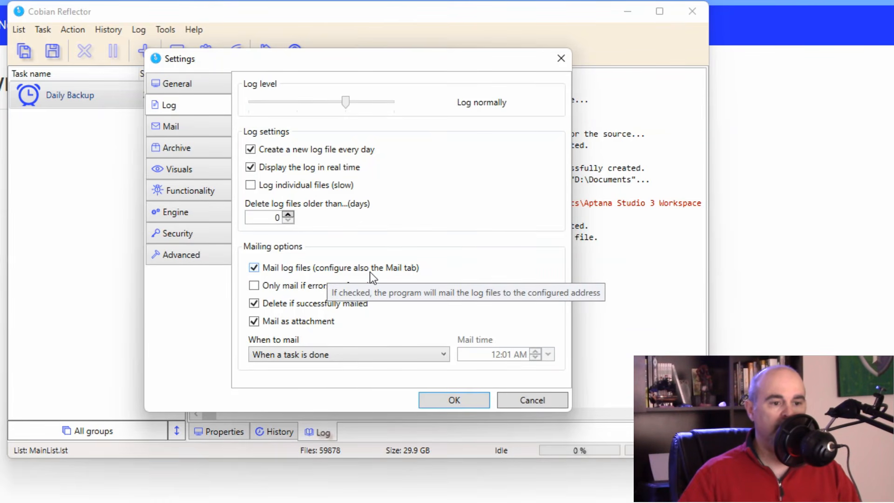
left_click(201, 124)
left_click(287, 137)
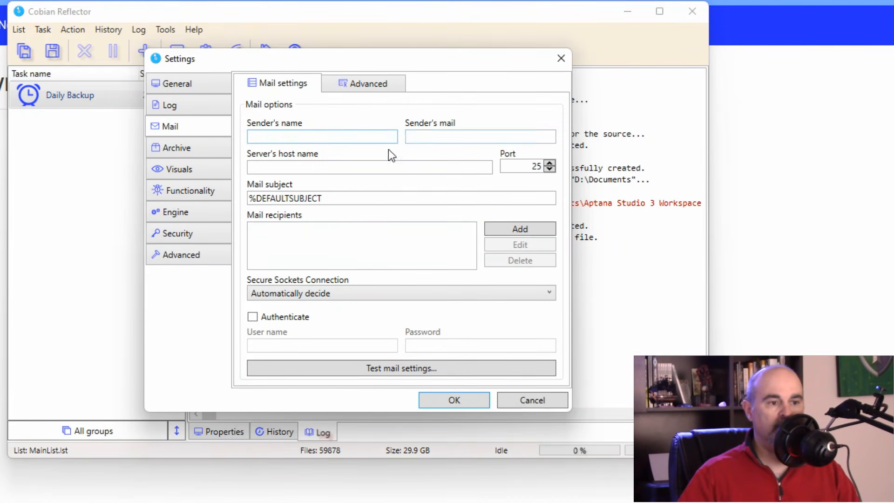
Step: Set the mail server to smtp.google.com, add the recipient's e-mail address, and enable authentication
left_click(366, 167)
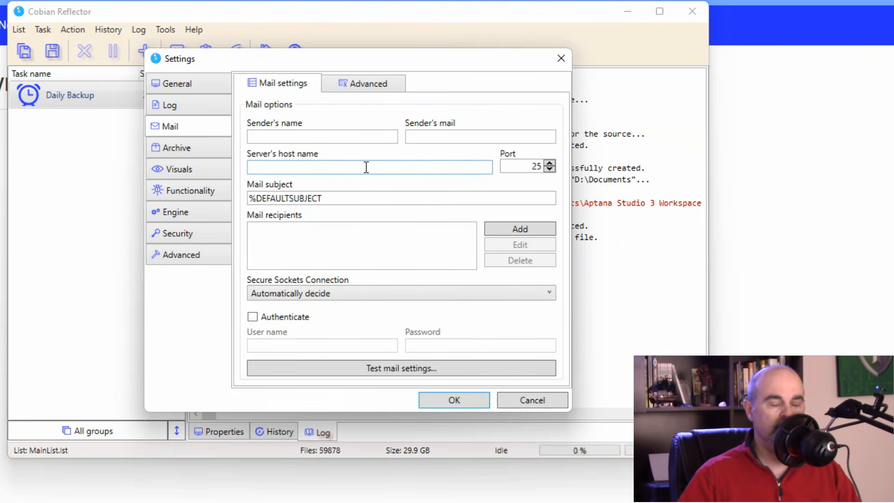
type("smtp.google.com")
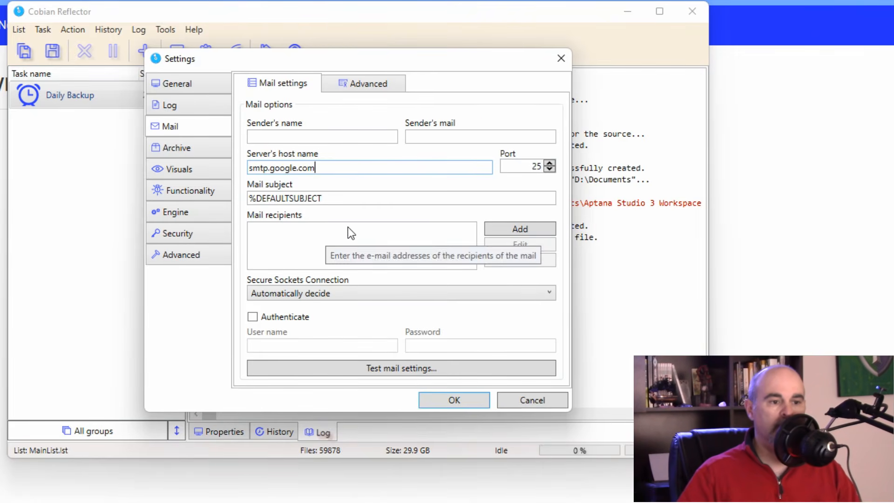
left_click(521, 231)
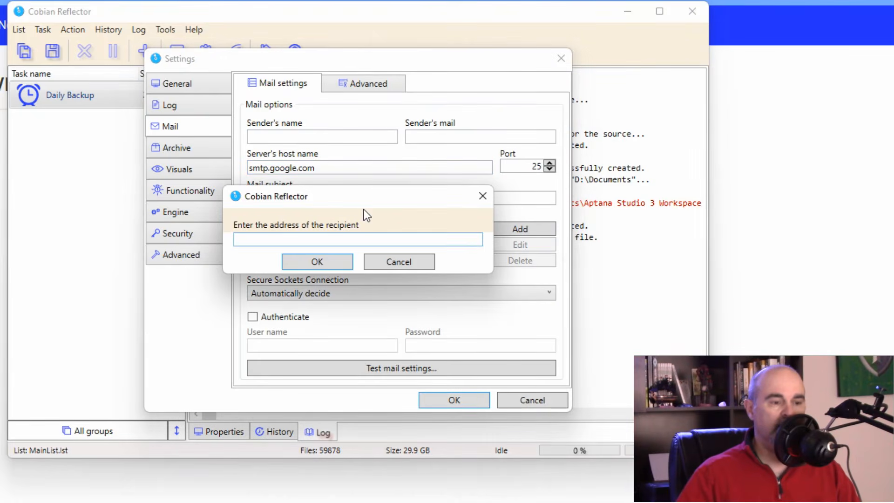
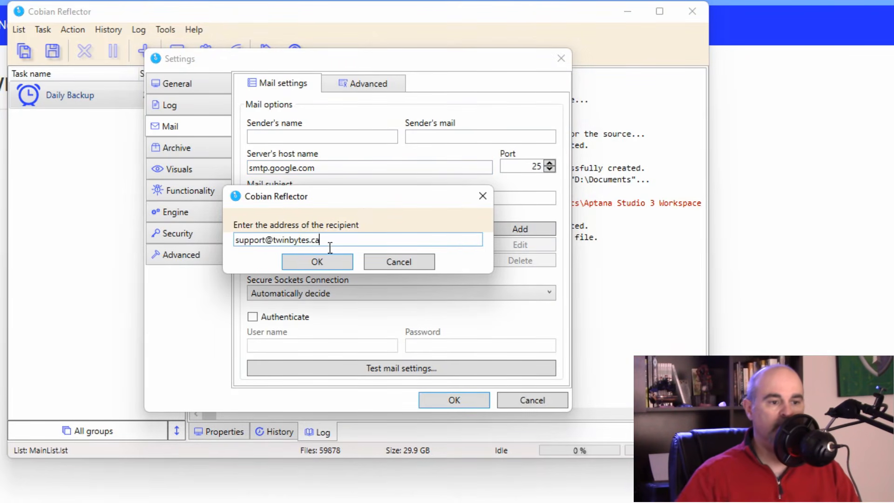
left_click(295, 265)
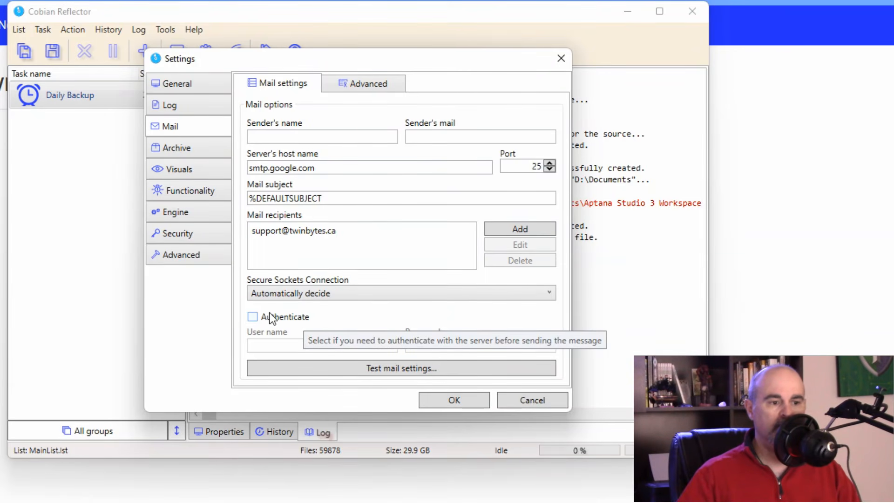
left_click(253, 318)
left_click(428, 344)
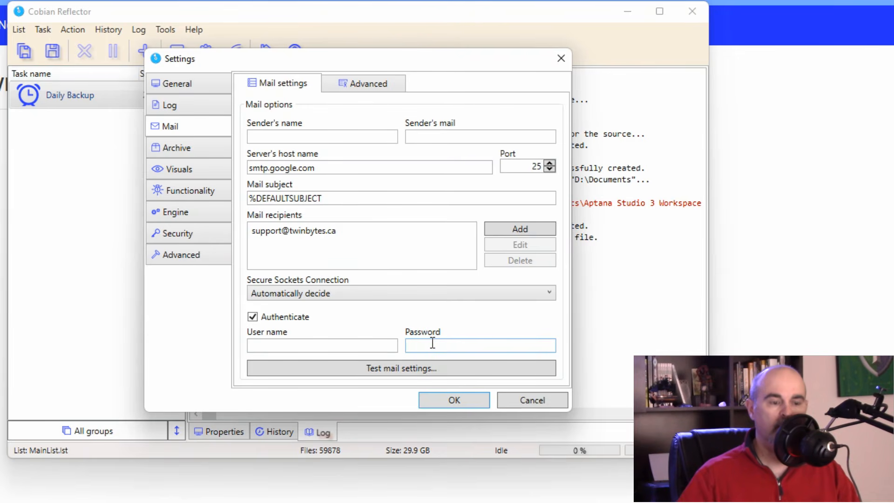